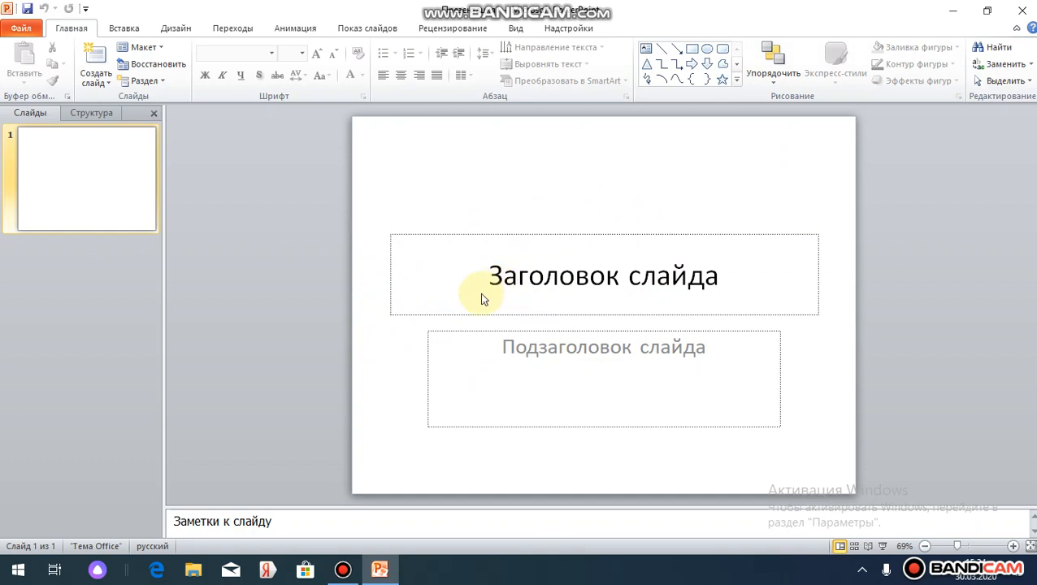
Delete the title and subtitle placeholders from the first slide.
left_click(402, 316)
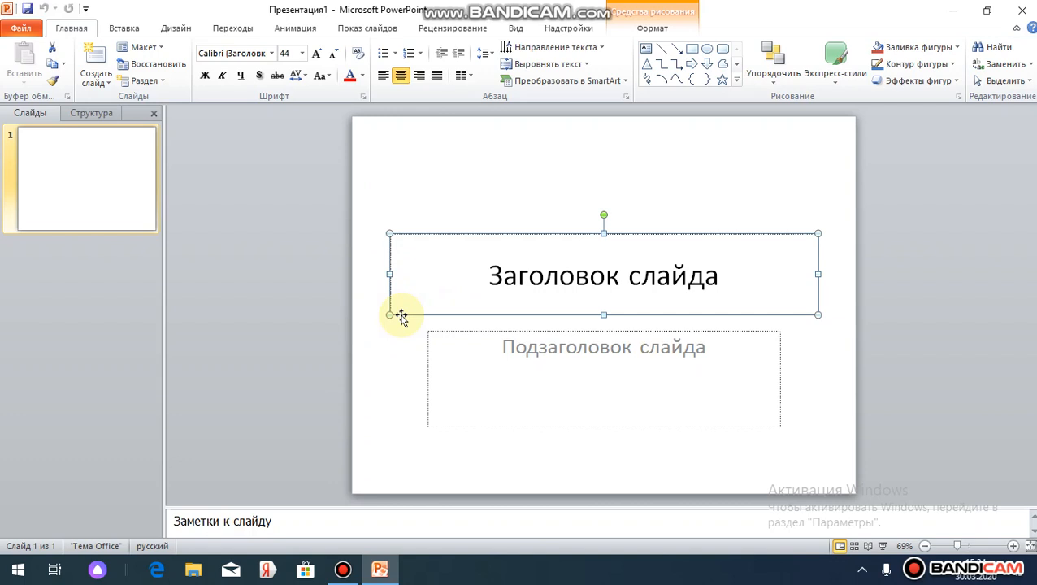
key("Delete")
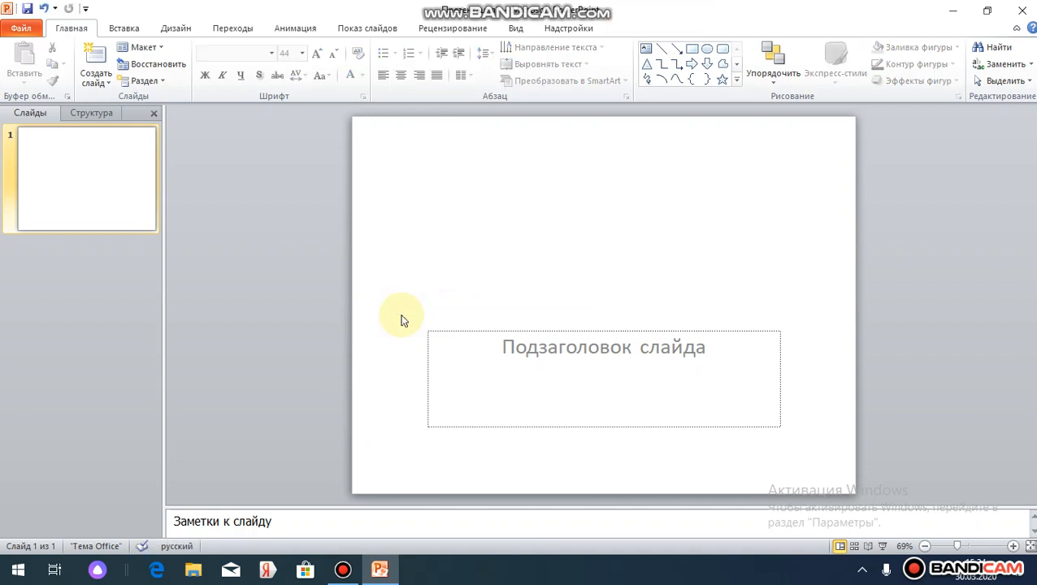
left_click(428, 429)
key("Delete")
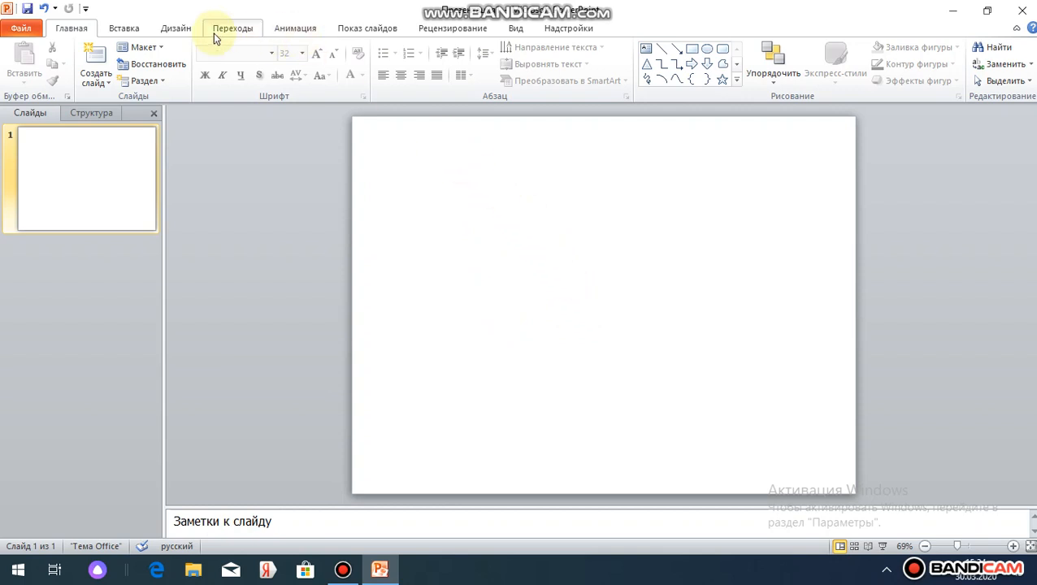
Browse the gallery of built-in design themes and close it without applying one.
left_click(175, 29)
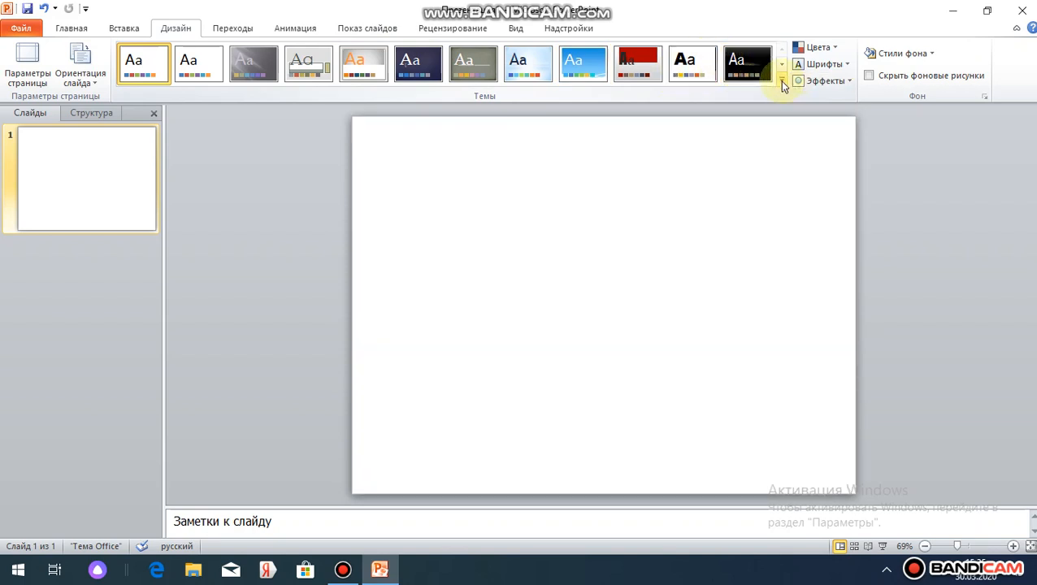
left_click(781, 80)
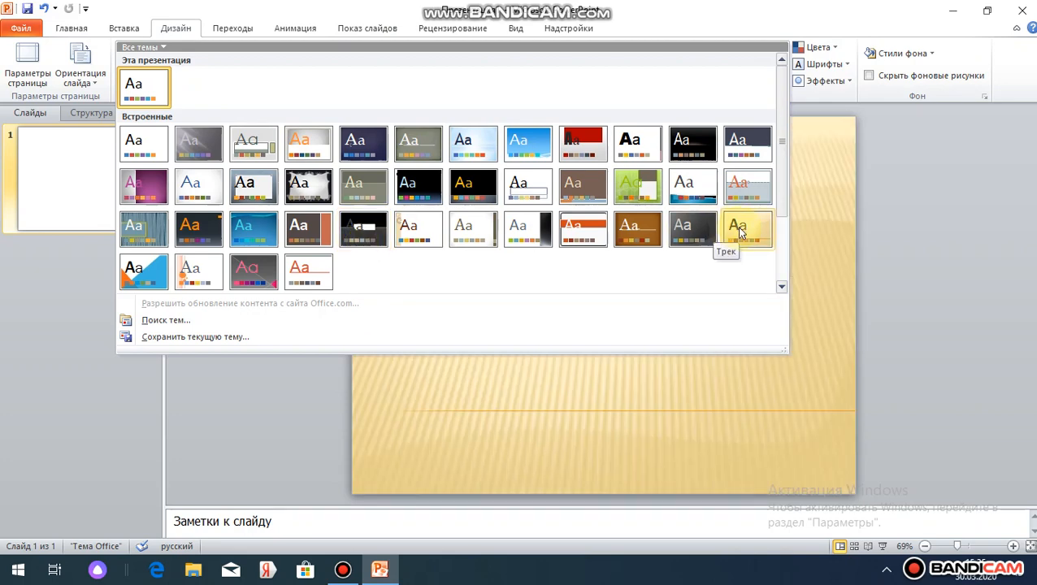
left_click(817, 205)
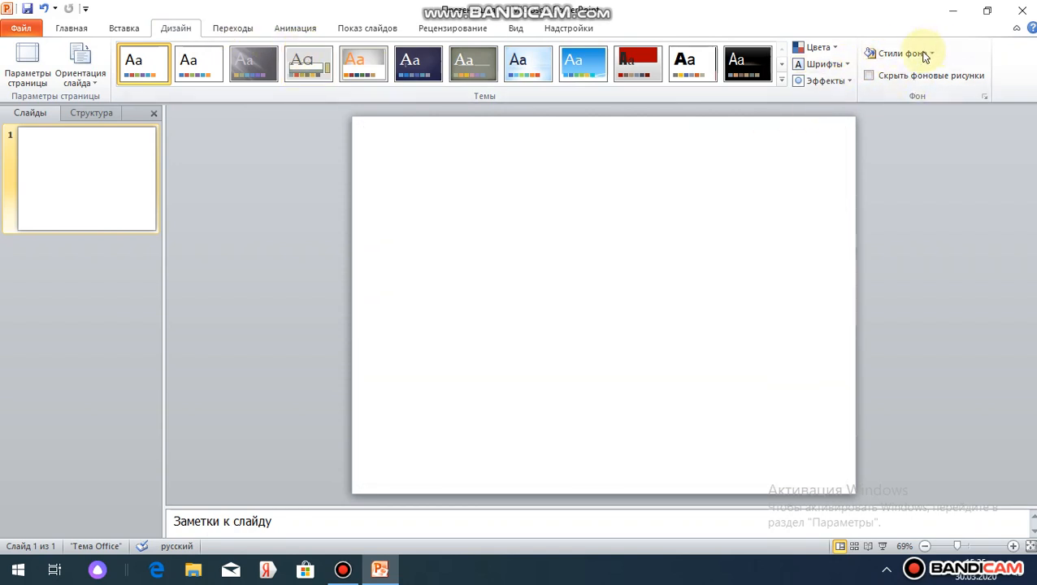
Fill the first slide's background with solid standard yellow at 8% transparency.
left_click(985, 98)
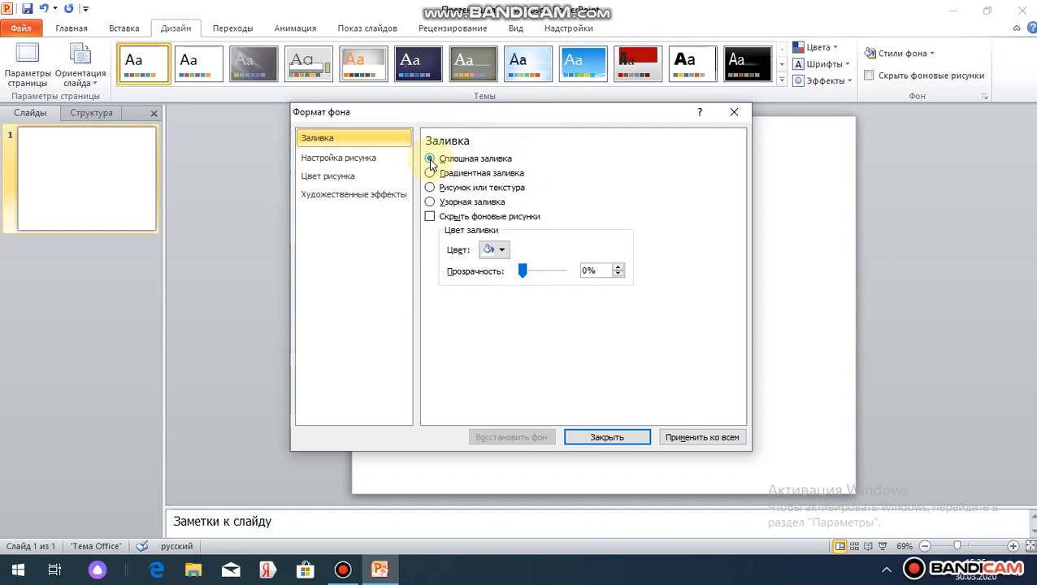
left_click(496, 250)
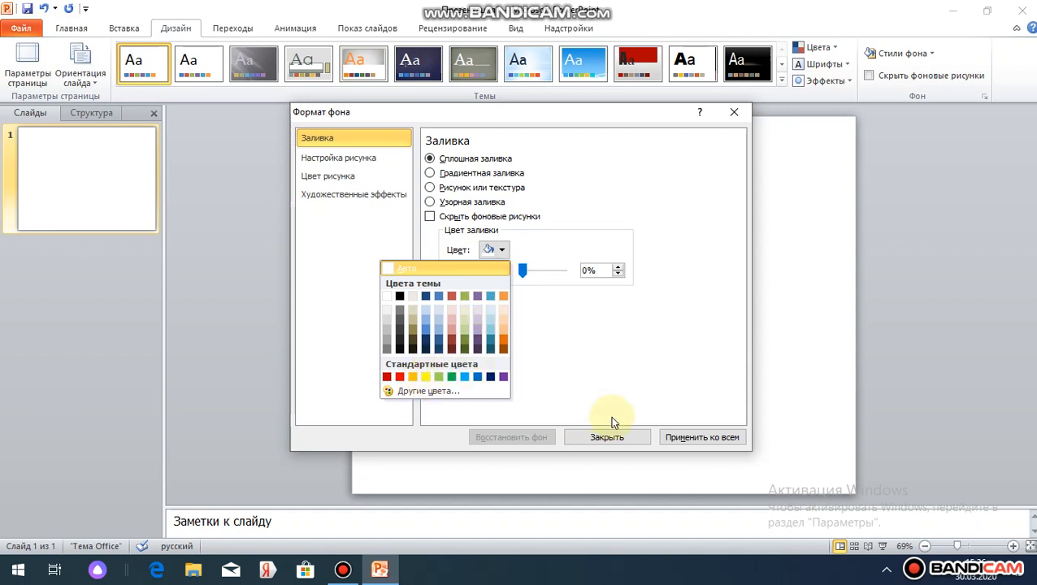
left_click(426, 377)
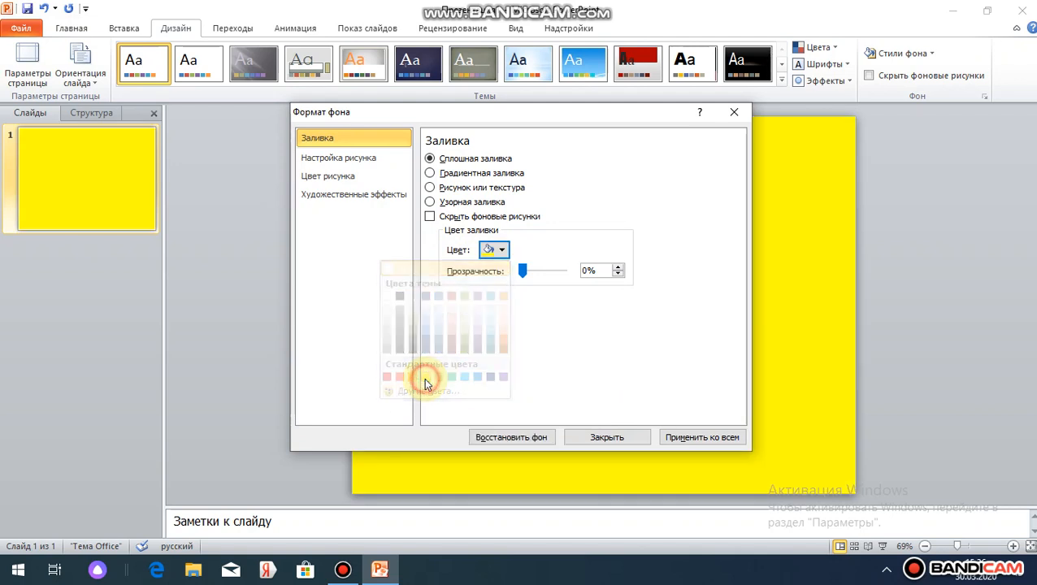
left_click(553, 276)
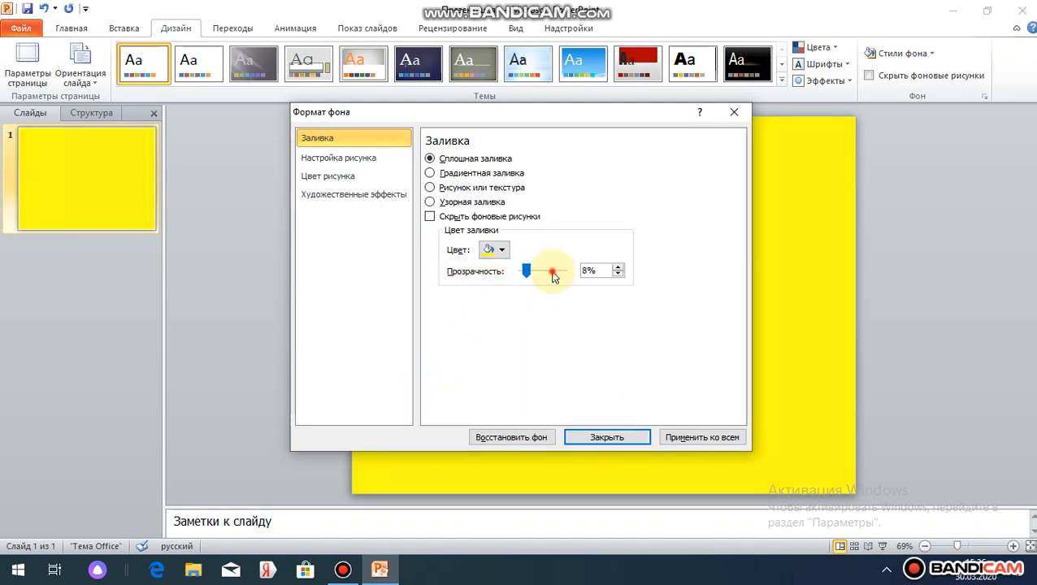
left_click(606, 436)
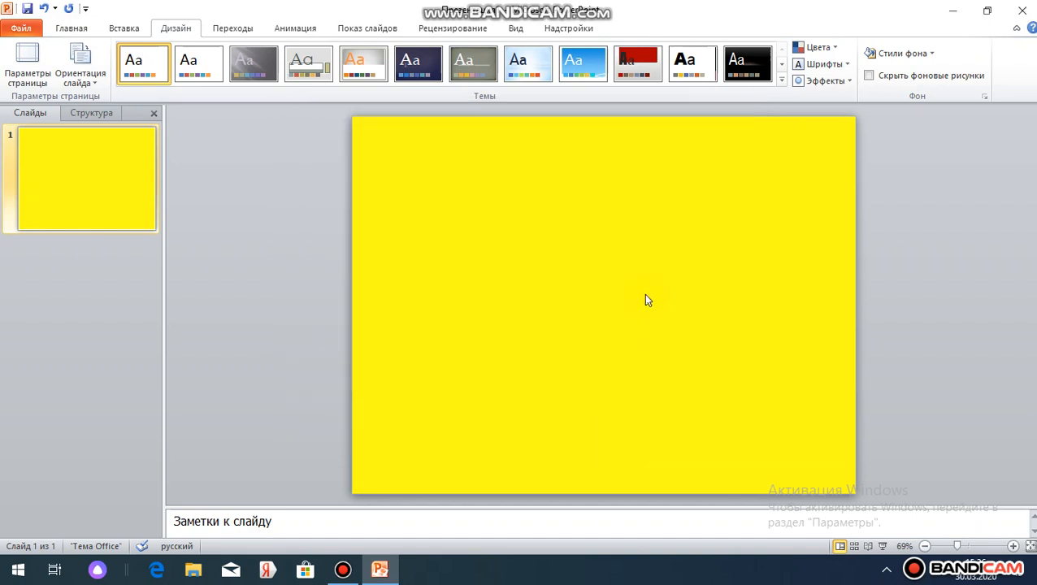
left_click_drag(588, 344, 557, 312)
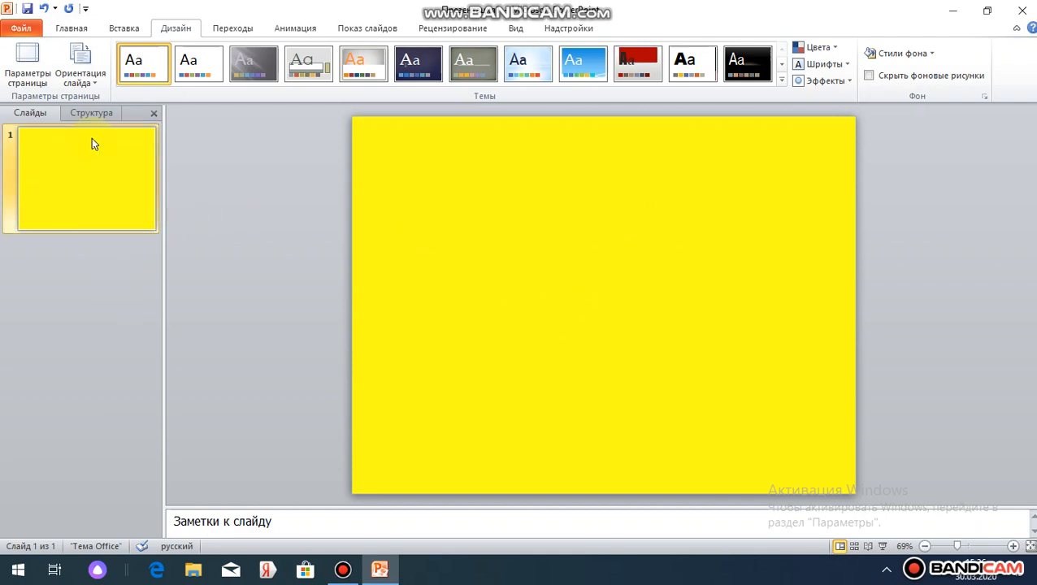
Add a second slide with the blank layout "Пустой слайд".
left_click(71, 29)
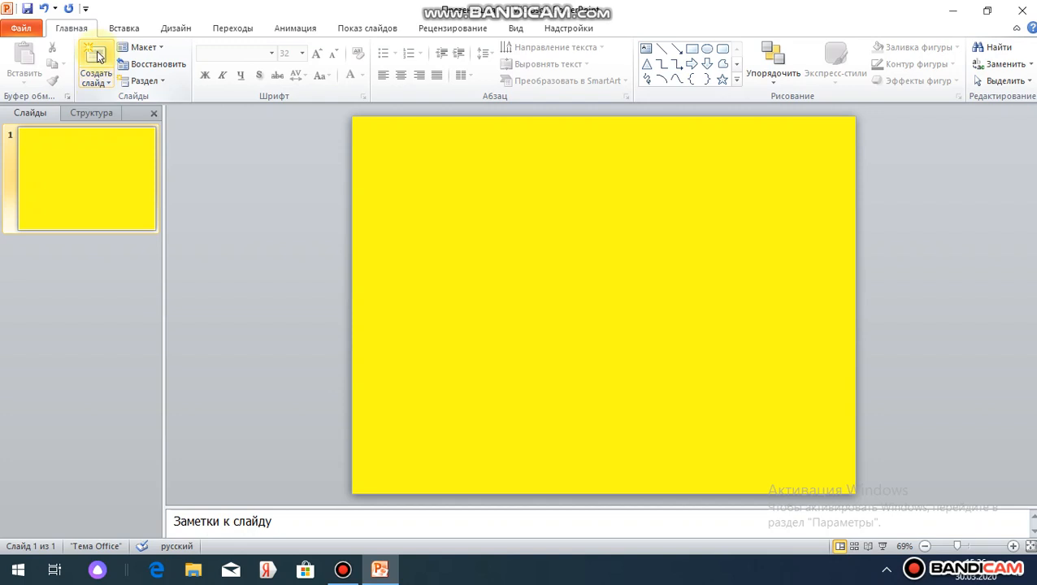
left_click(109, 85)
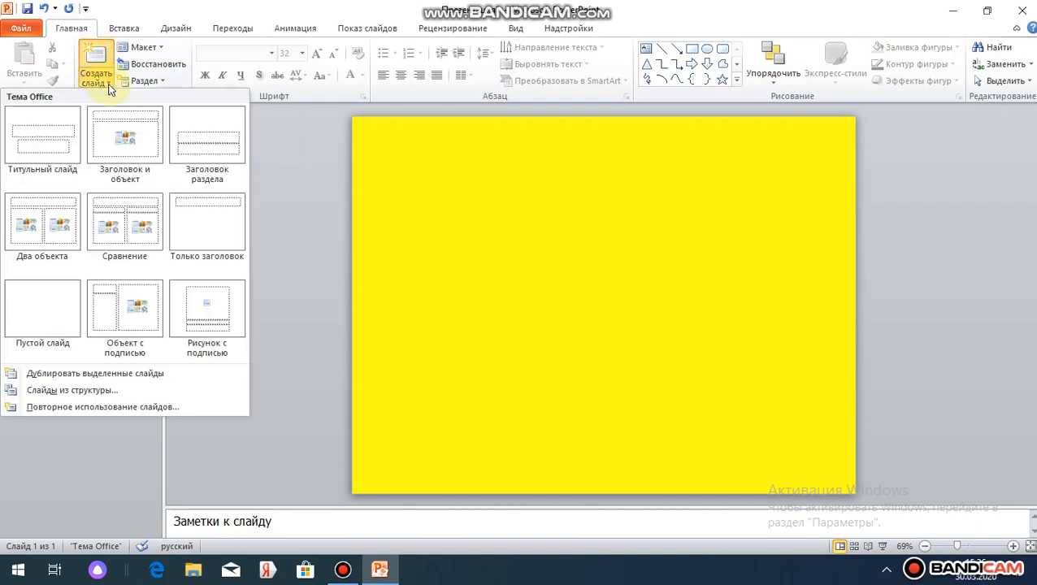
left_click(44, 313)
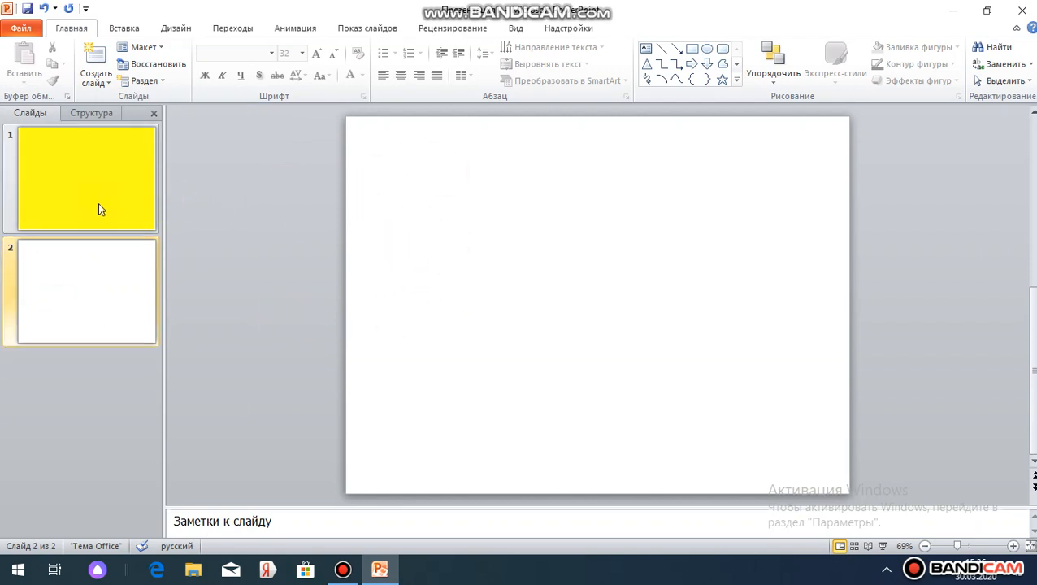
left_click(455, 205)
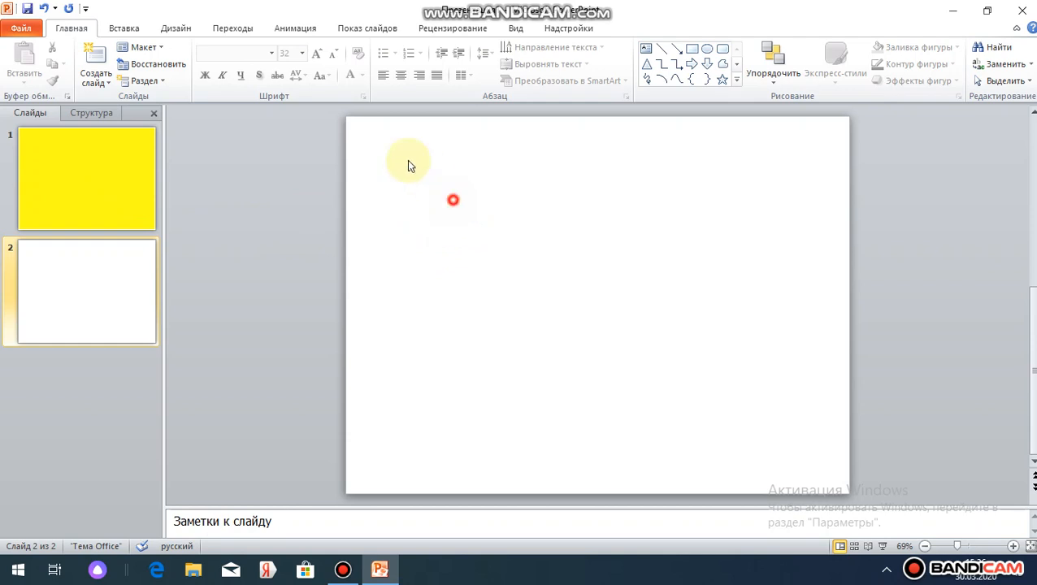
Give slide 2 a gradient background fill, trying the teal-to-blue preset and then choosing the rainbow preset that starts with purple.
left_click(174, 30)
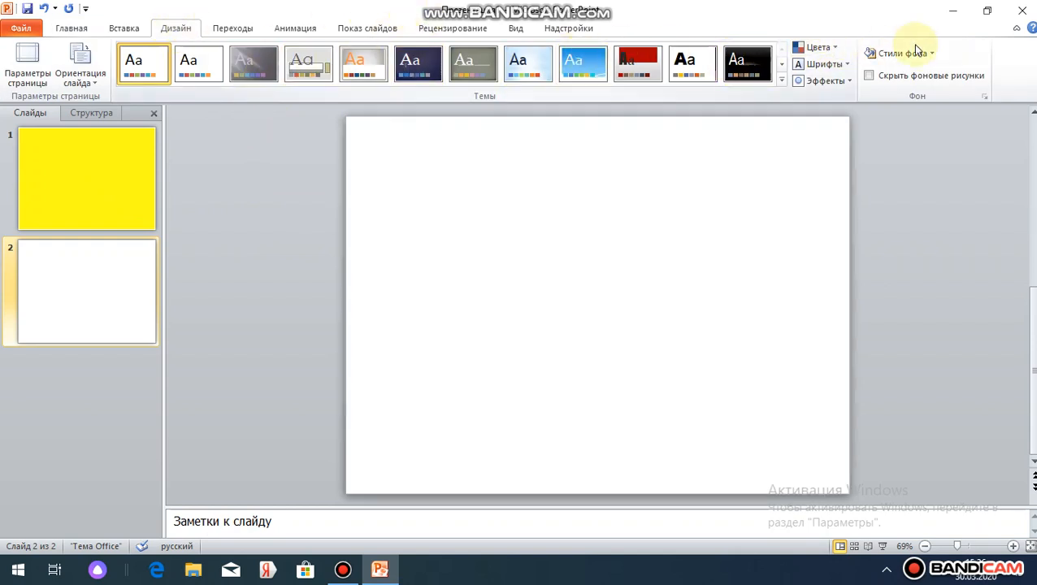
left_click(985, 97)
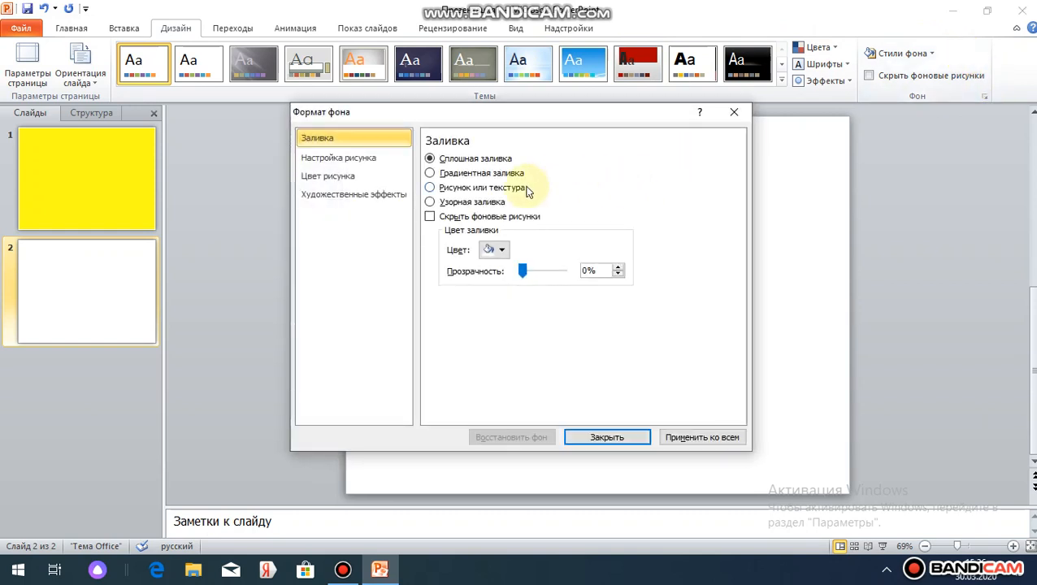
left_click(431, 175)
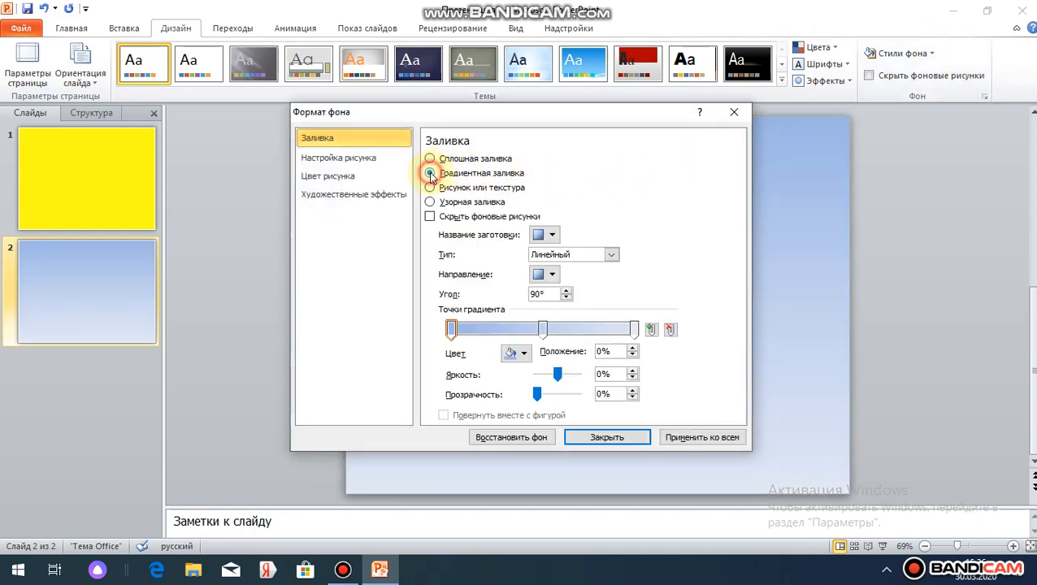
left_click(550, 235)
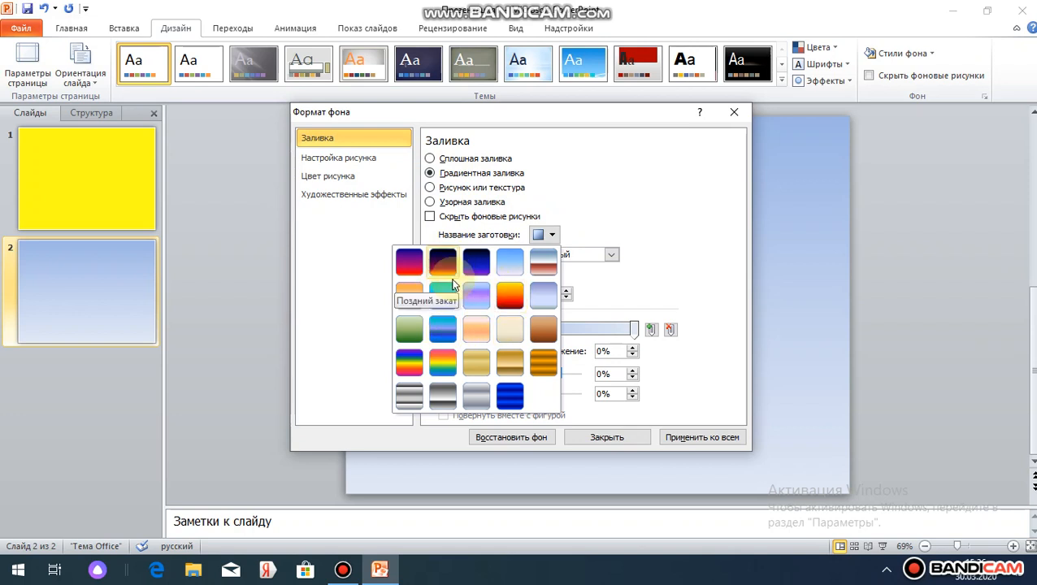
left_click(445, 294)
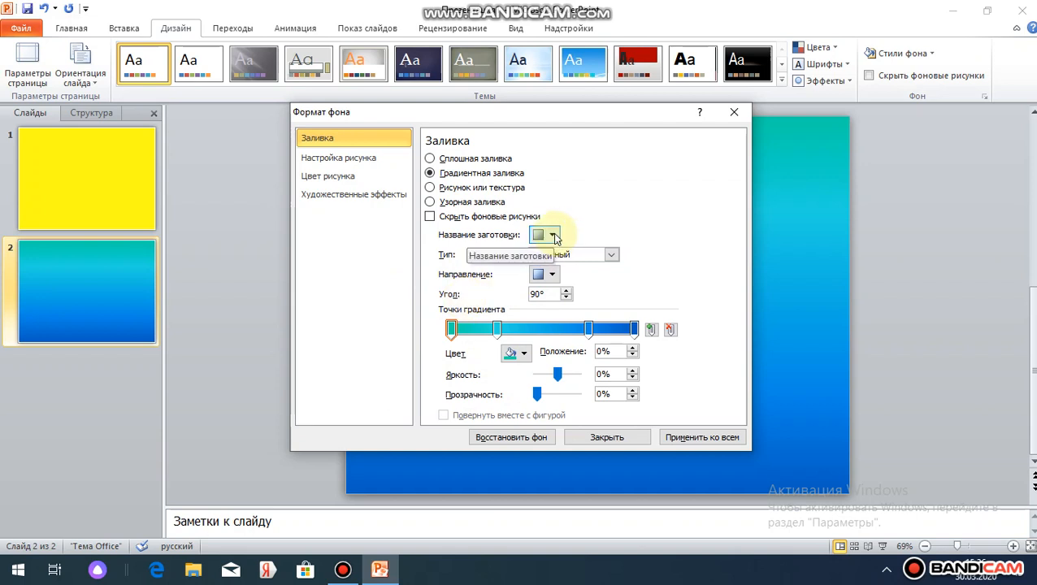
left_click(552, 236)
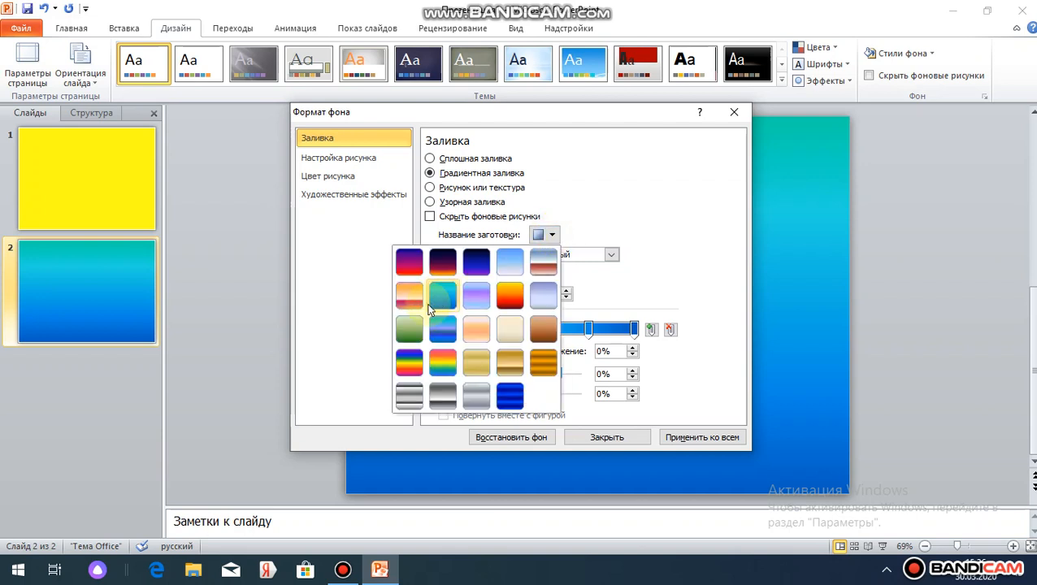
left_click(409, 362)
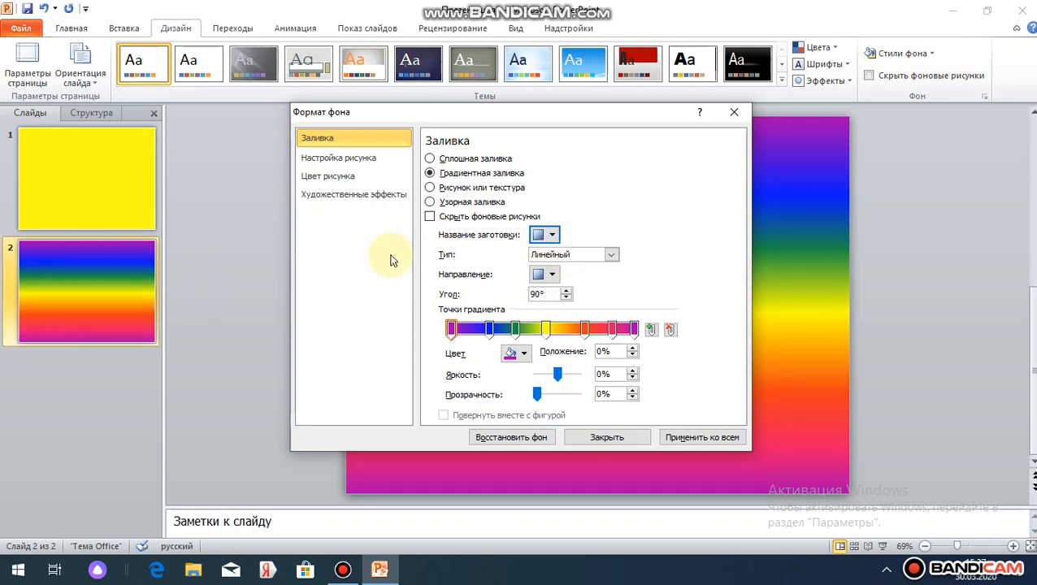
Set the gradient type of slide 2's background to "Радиальный" and close the background settings.
left_click(613, 255)
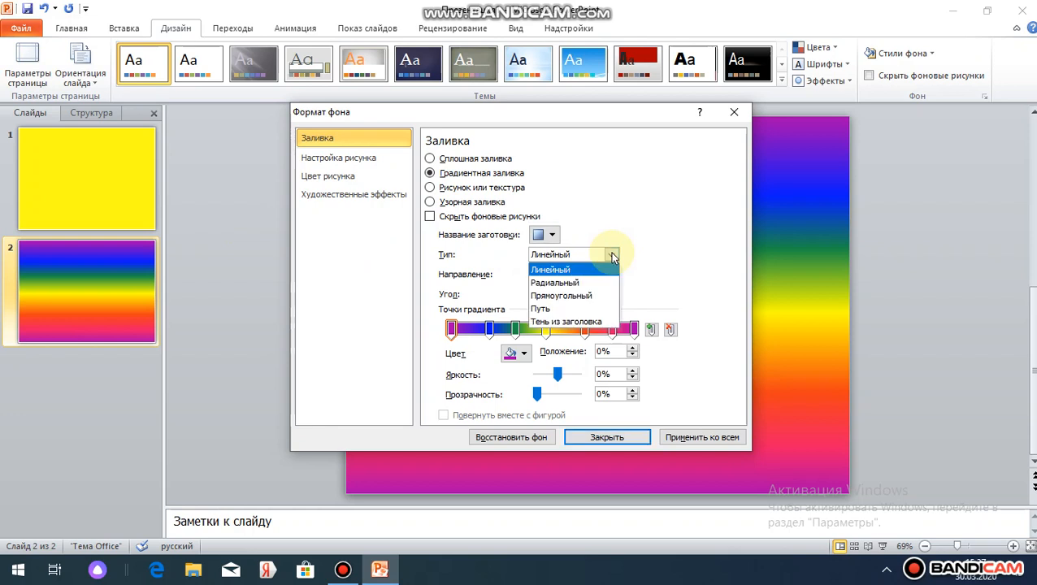
left_click(557, 284)
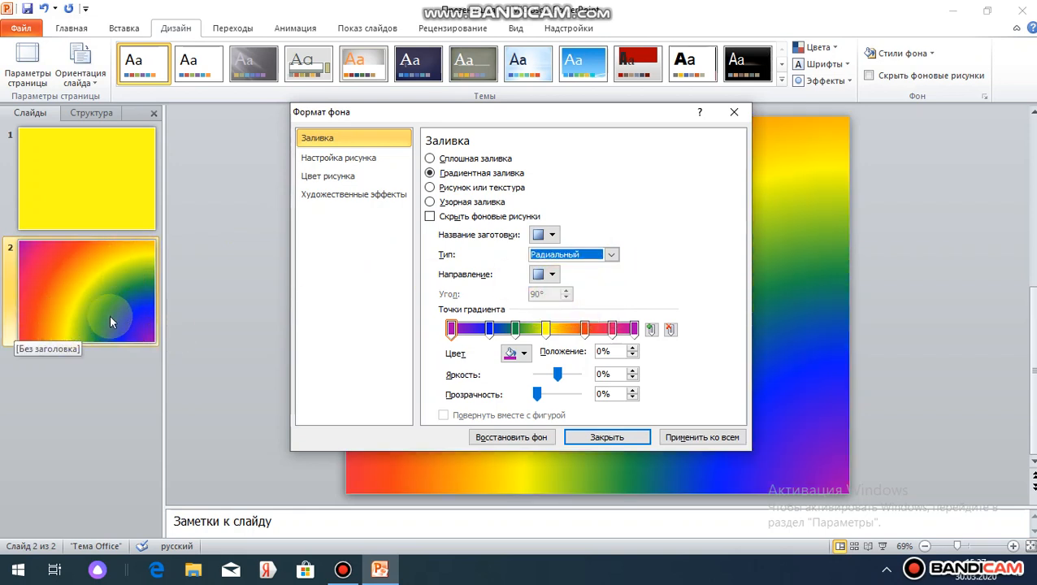
left_click(606, 437)
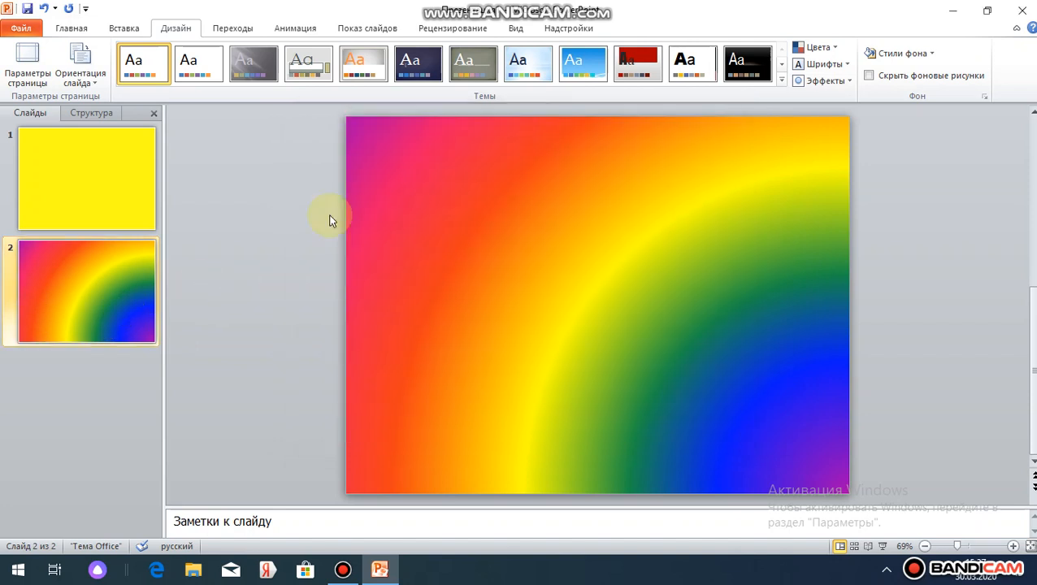
Add a third slide with the blank layout "Пустой слайд" after the rainbow slide.
left_click(72, 29)
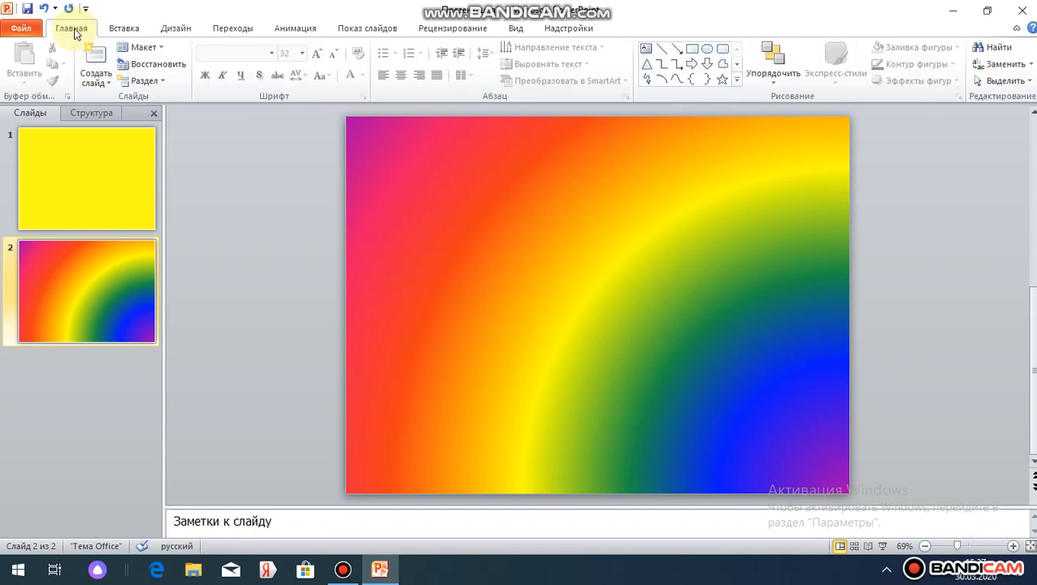
left_click(107, 83)
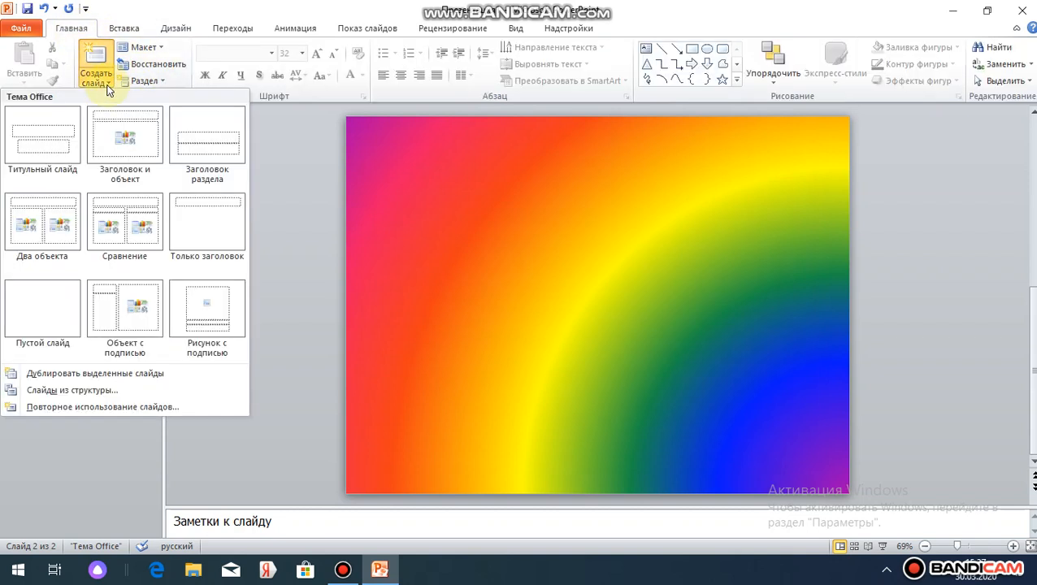
left_click(52, 314)
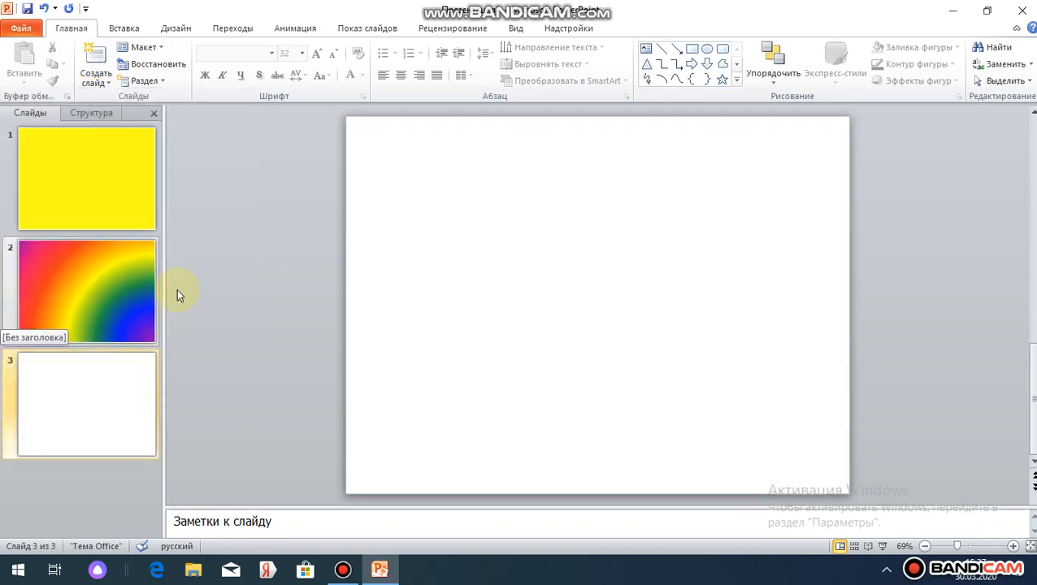
Give slide 3 a texture background fill using the "Фиолетовый узор" texture and close the background settings.
left_click(175, 28)
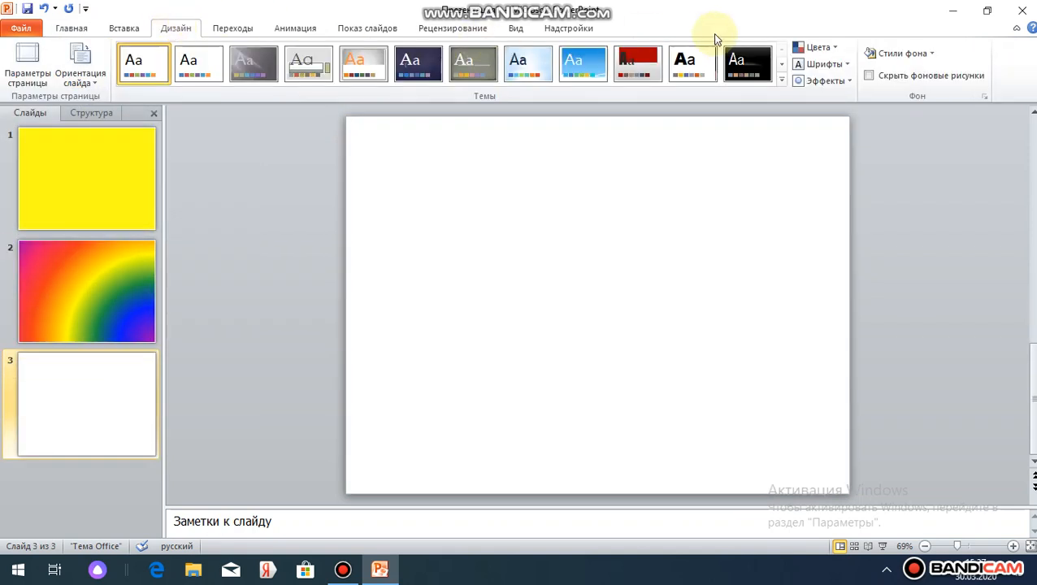
left_click(984, 97)
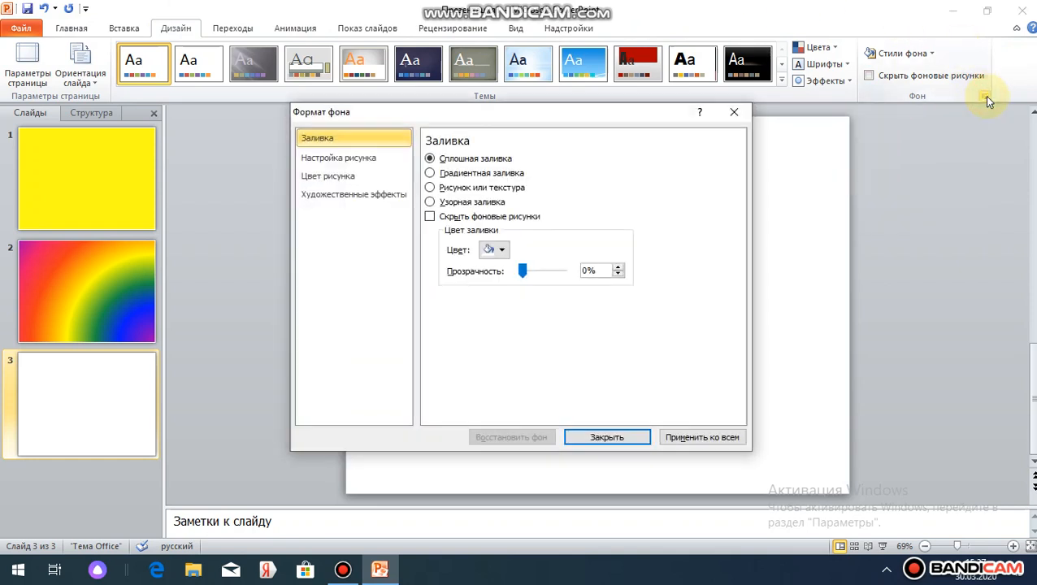
left_click(431, 187)
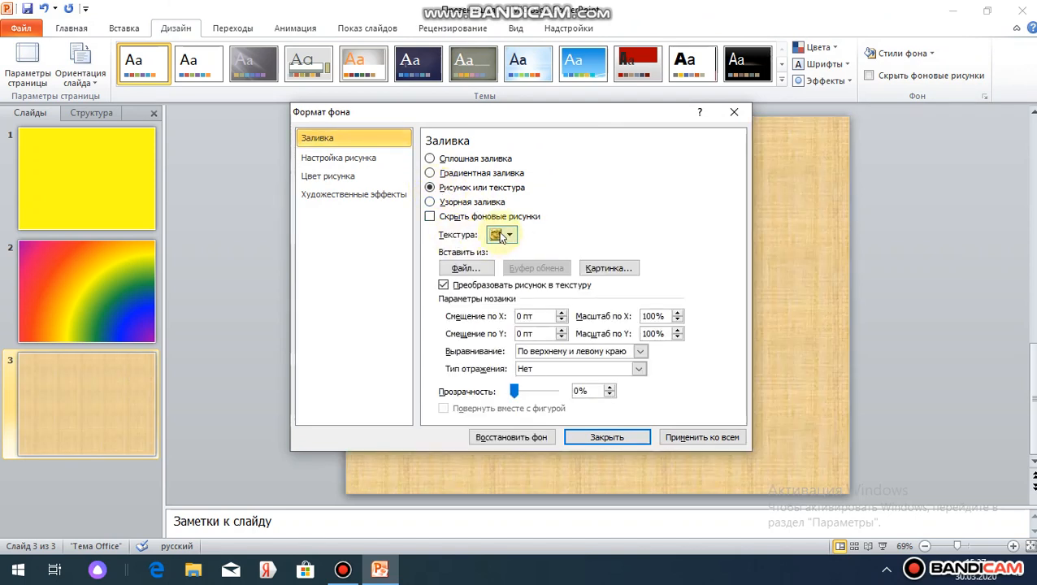
left_click(510, 235)
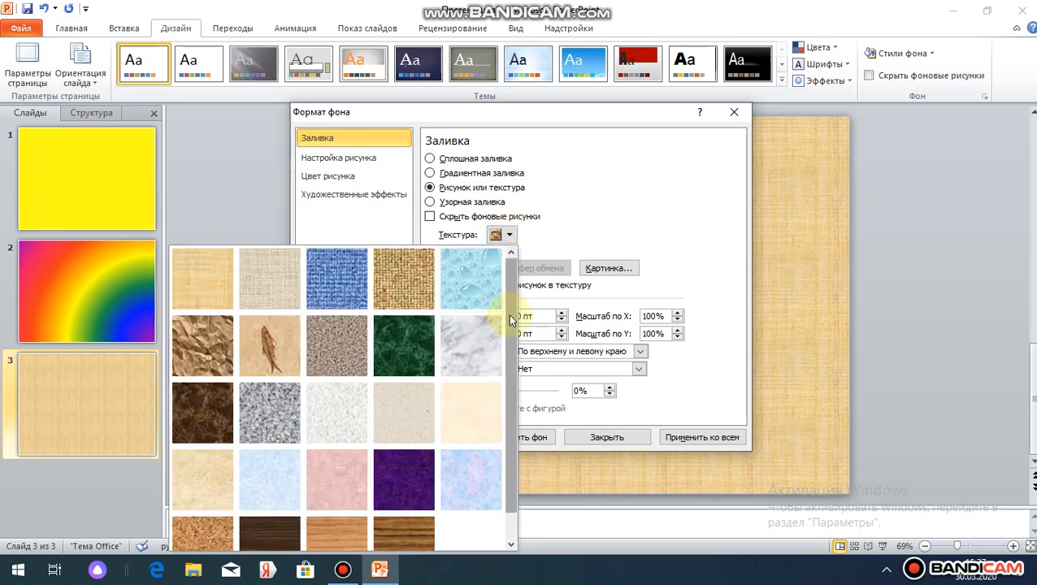
left_click_drag(510, 316, 511, 374)
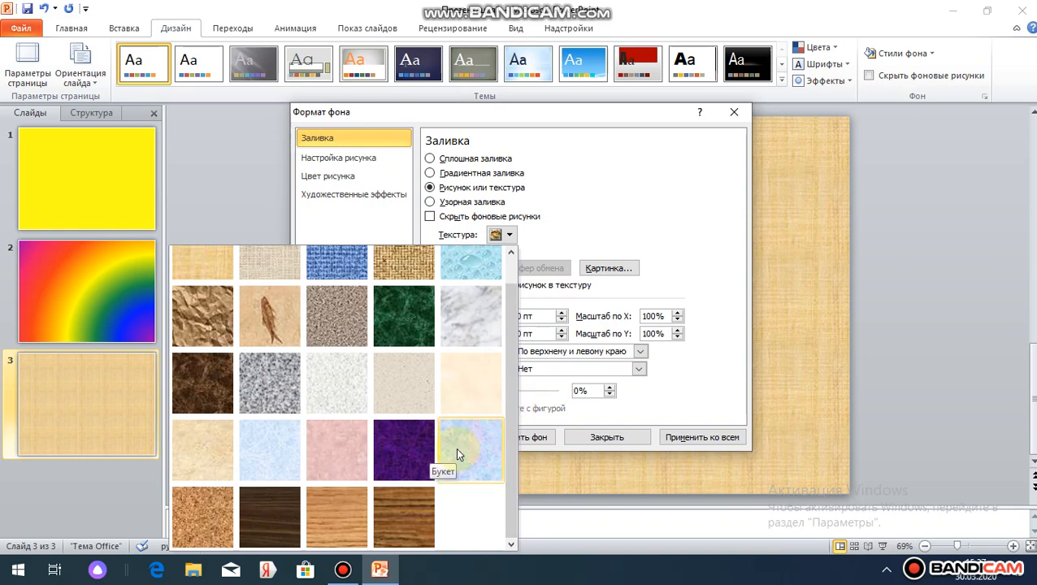
left_click(405, 448)
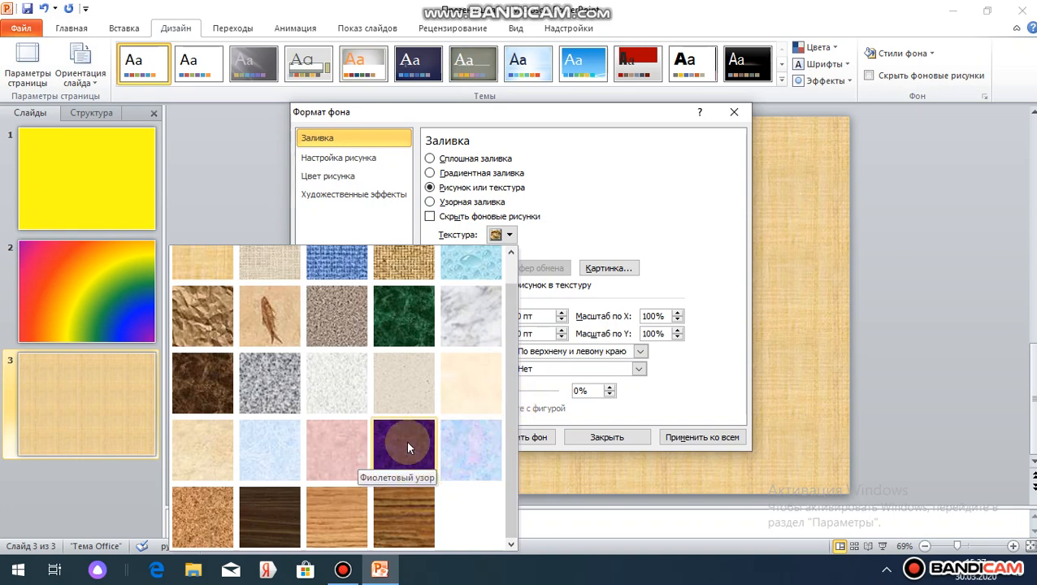
left_click(406, 440)
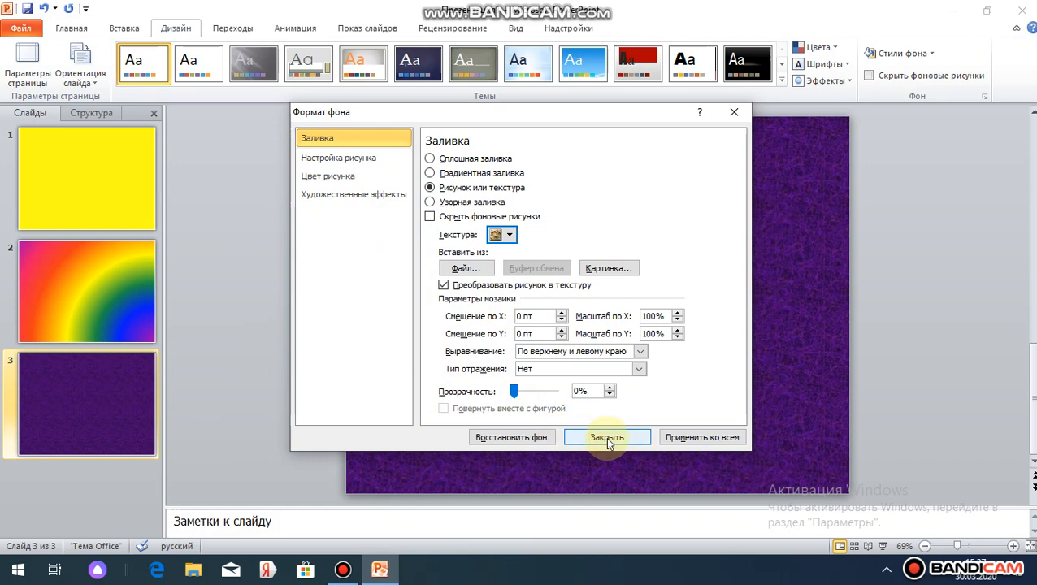
left_click(607, 439)
left_click(343, 572)
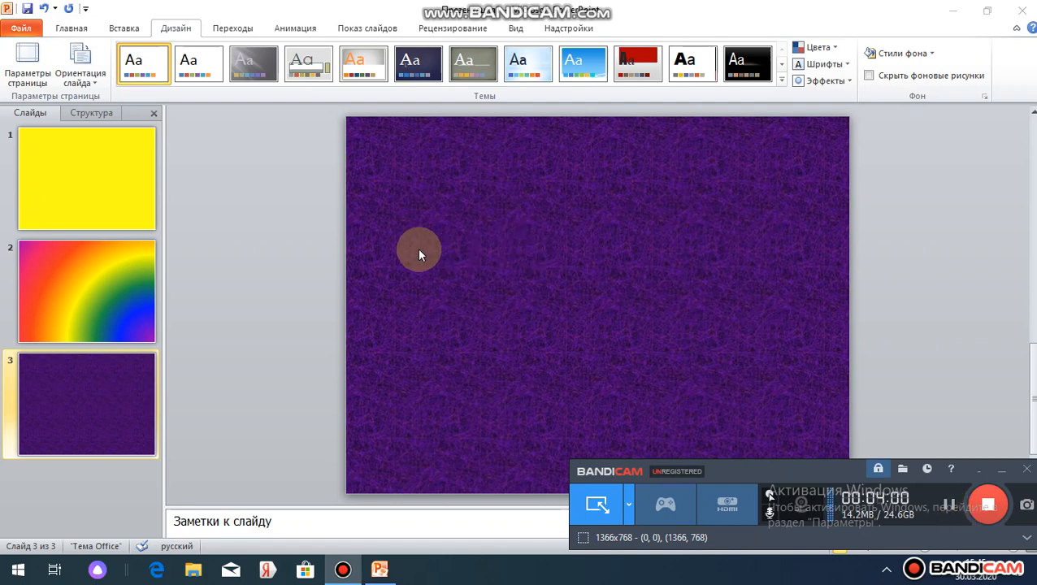
Add a fourth slide with the blank layout "Пустой слайд" after the purple textured slide.
left_click(75, 31)
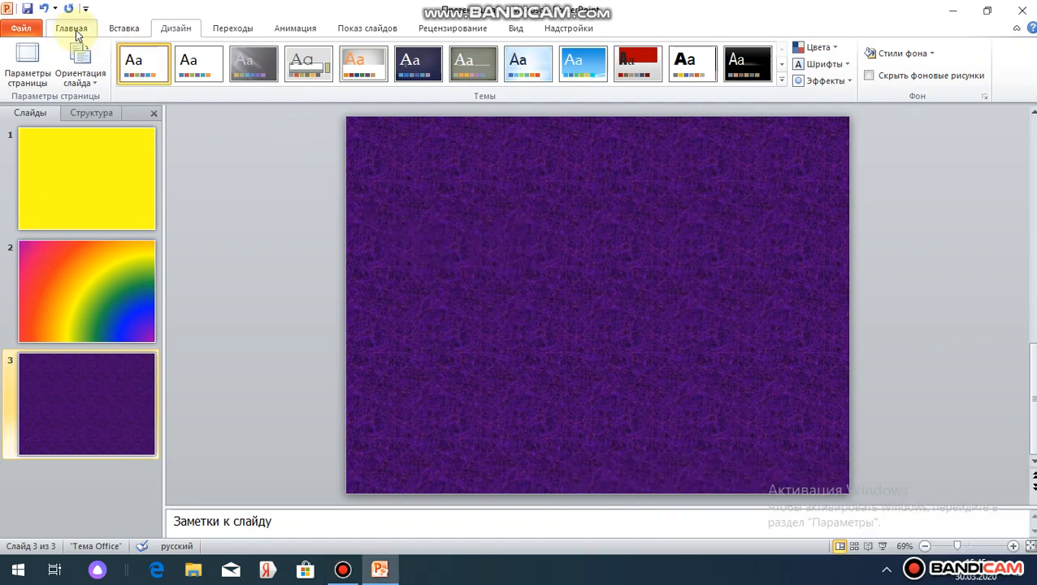
left_click(76, 30)
left_click(108, 83)
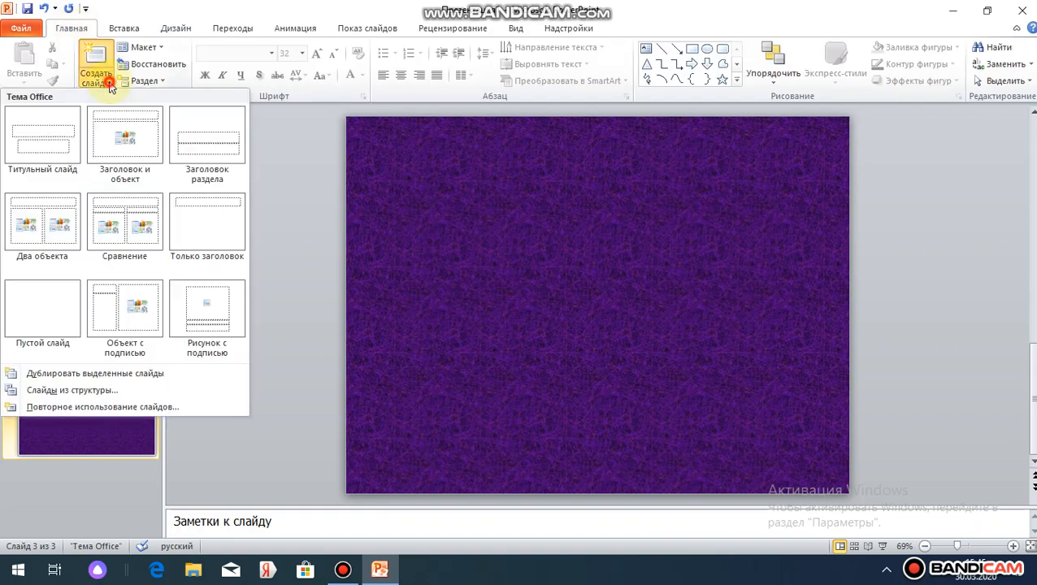
left_click(56, 315)
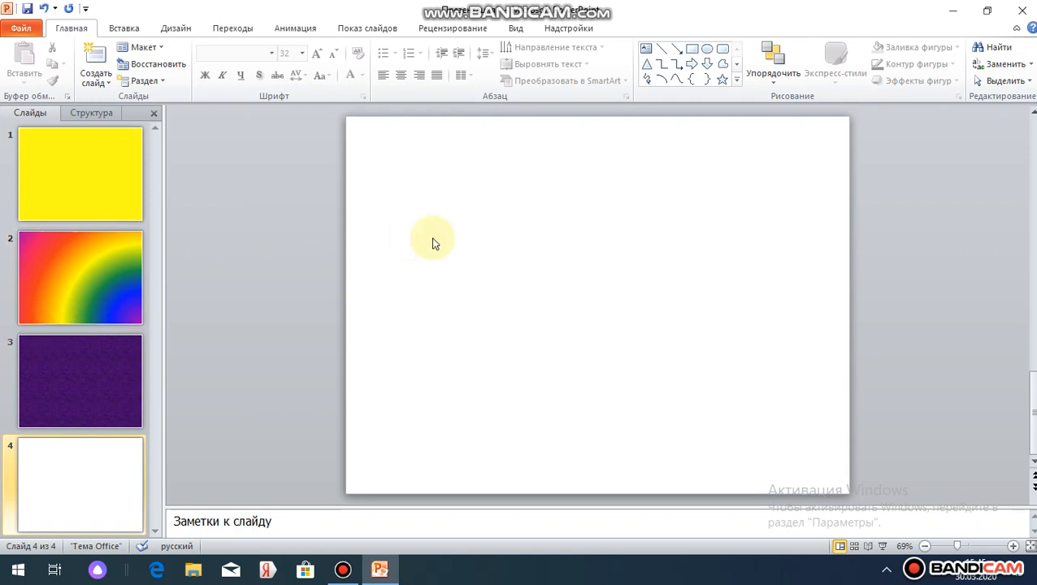
Fill slide 4's background with the picture "аним1" from the "Изображения" folder and close the background settings.
left_click(175, 28)
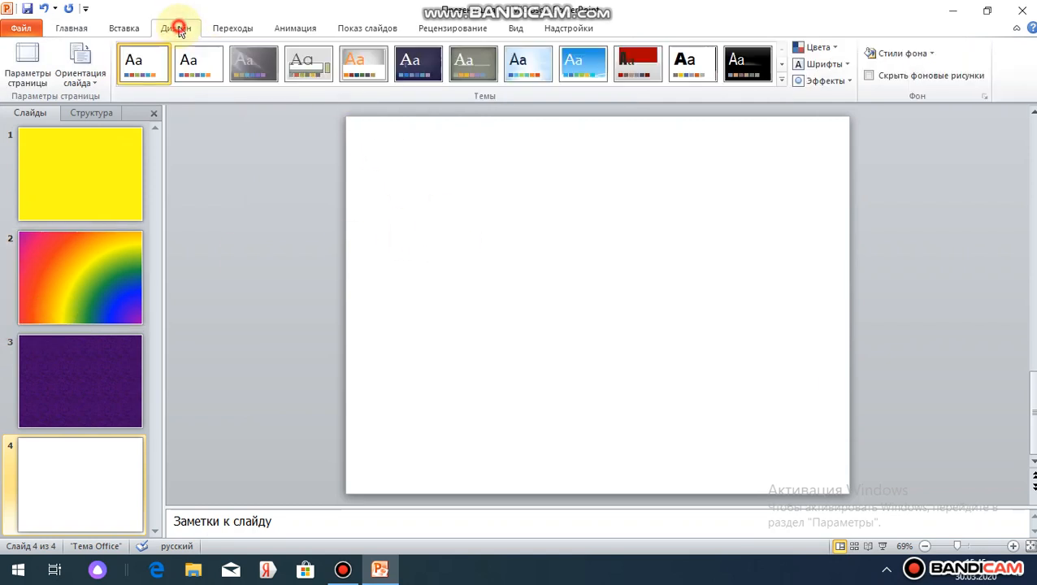
left_click(985, 97)
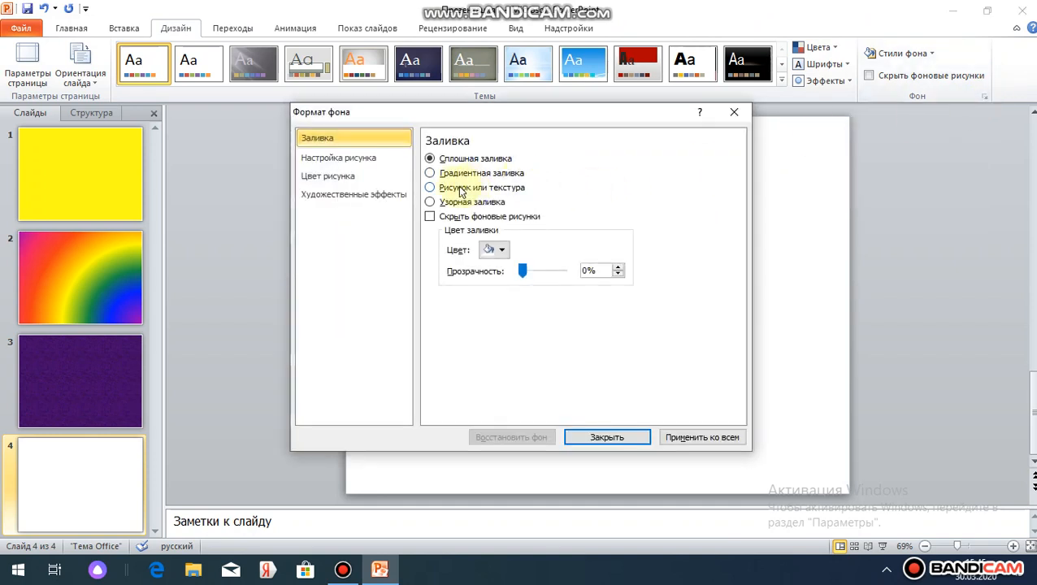
left_click(430, 188)
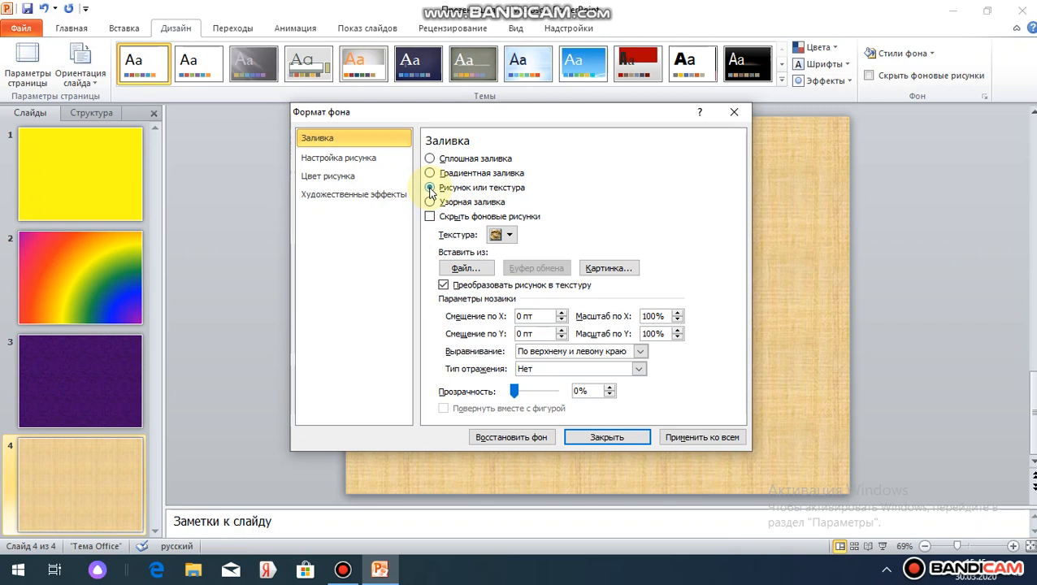
left_click(470, 270)
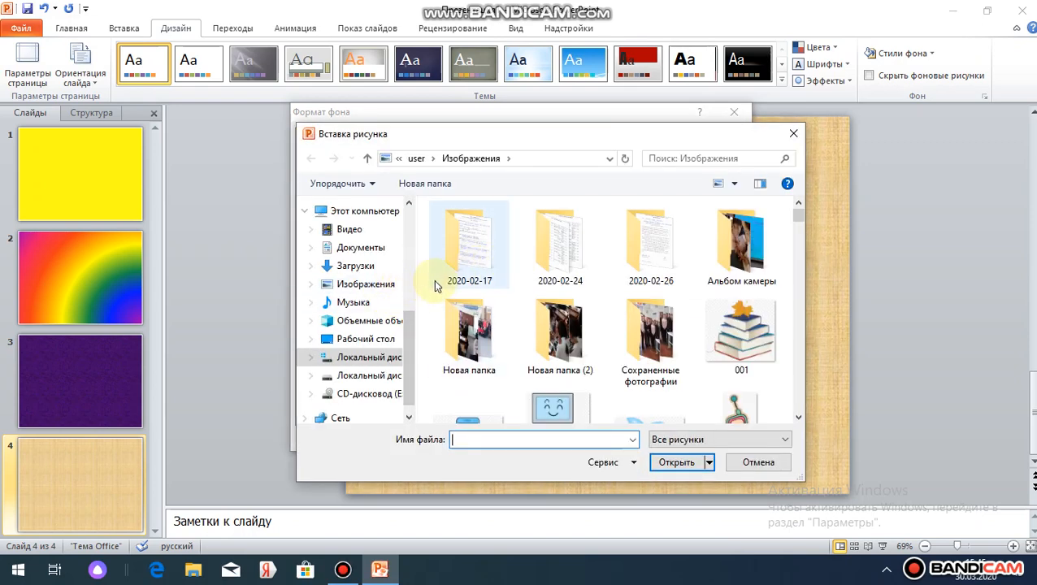
left_click(385, 291)
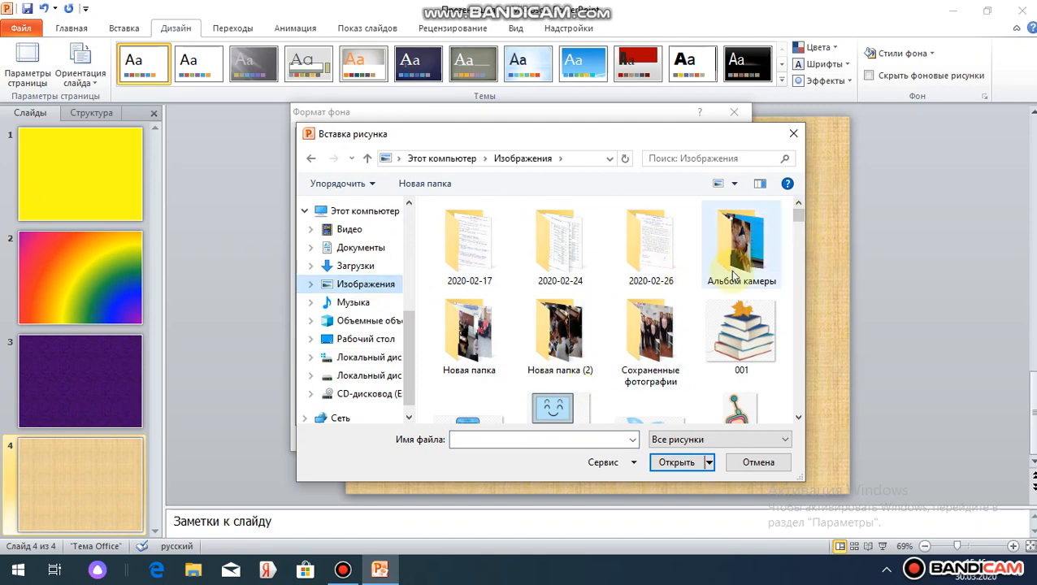
left_click_drag(797, 216, 805, 287)
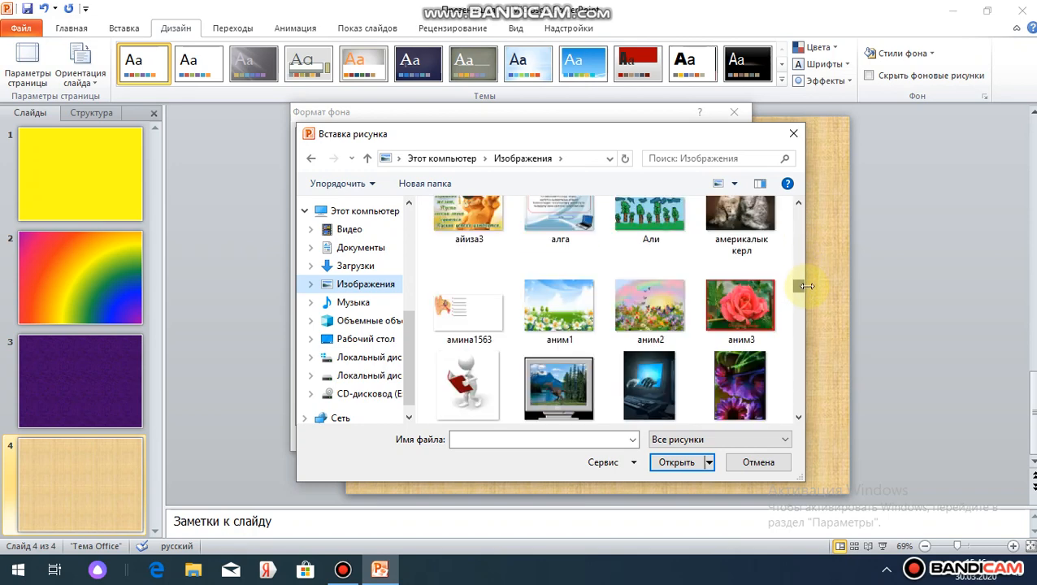
double_click(570, 307)
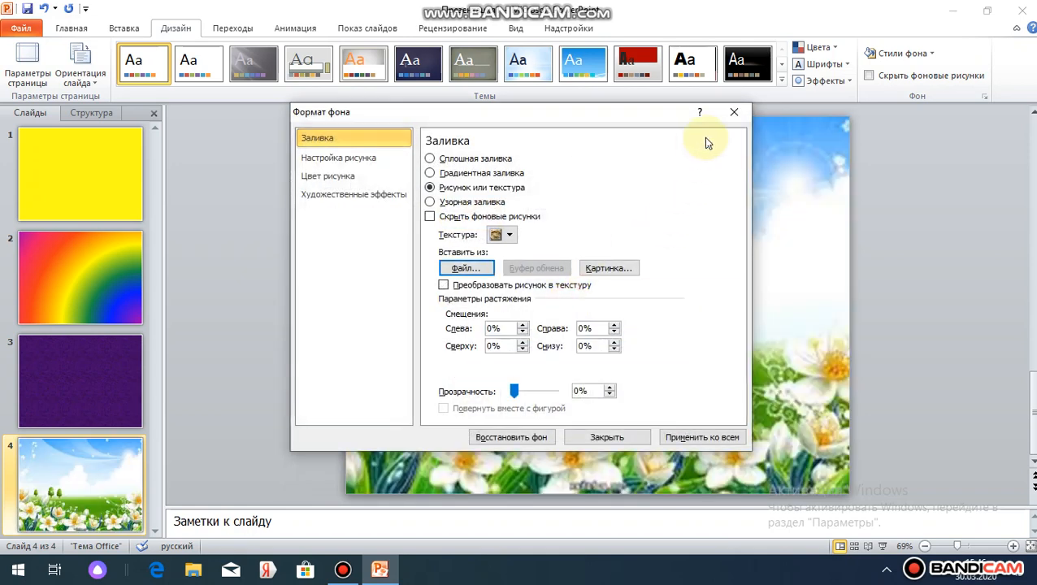
left_click(600, 438)
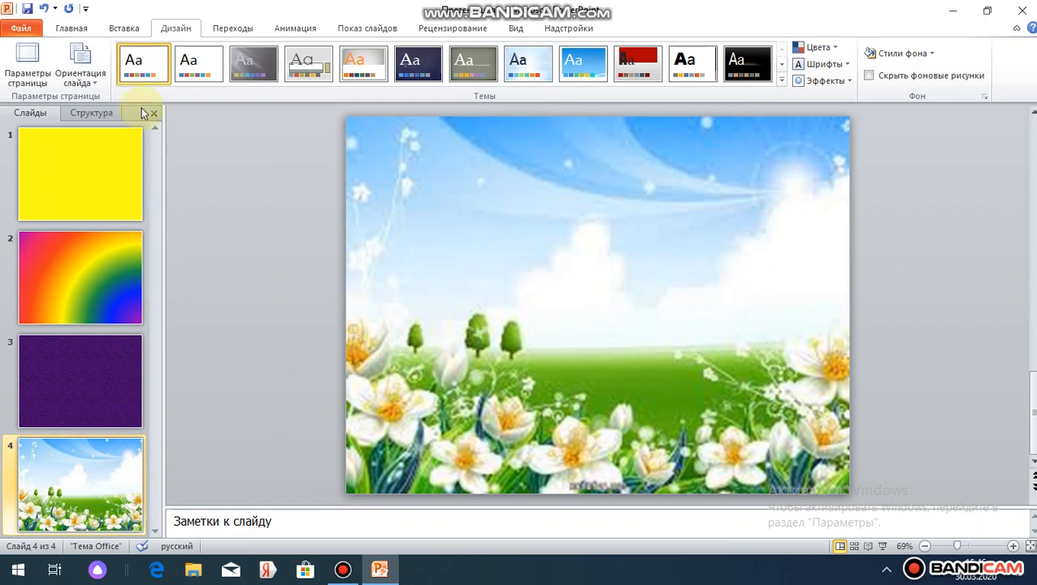
Add a slide with the "Два объекта" layout after the flower picture slide.
left_click(71, 29)
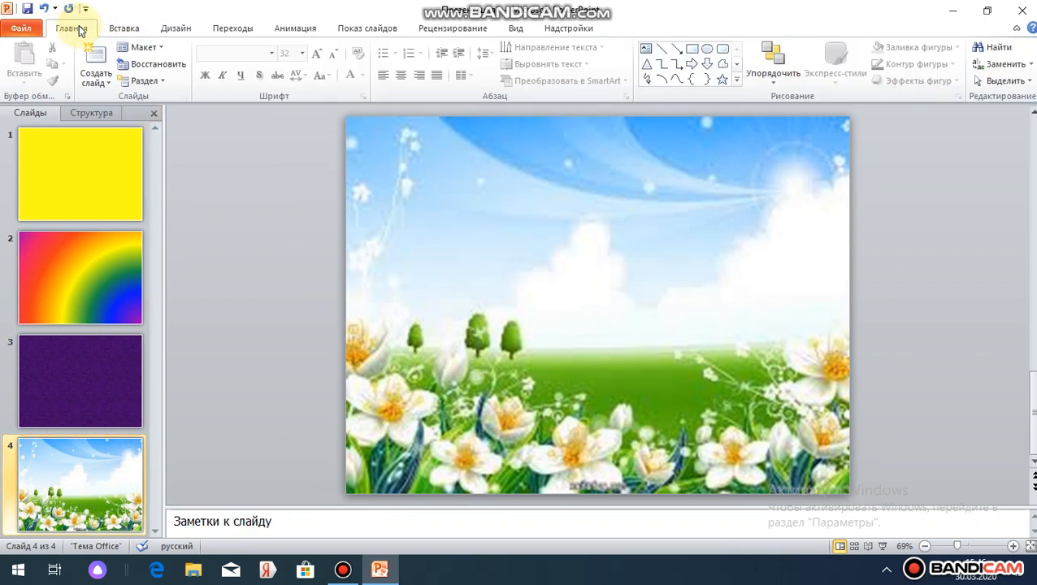
left_click(109, 87)
left_click(62, 275)
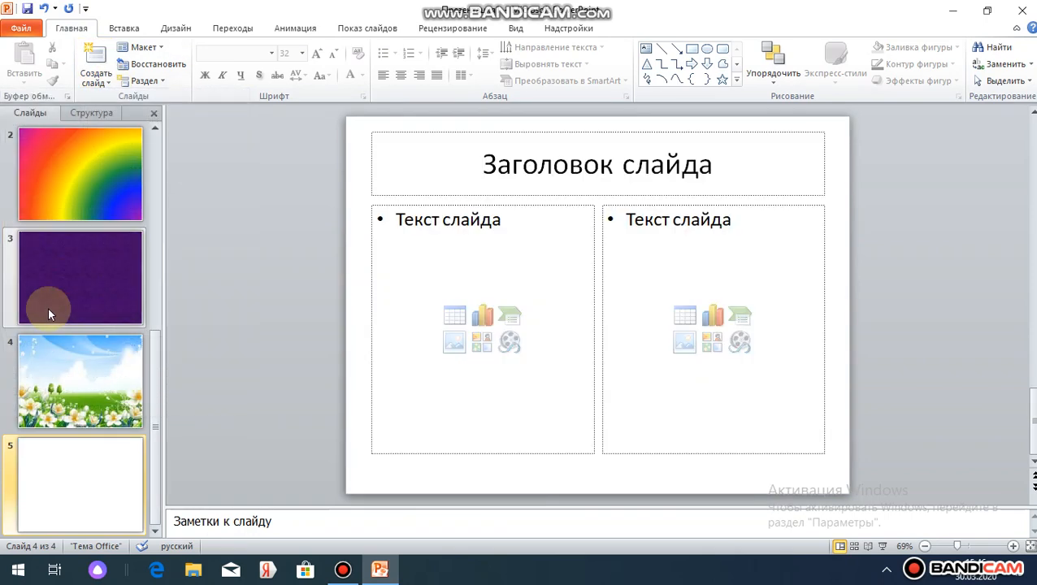
Add a slide with the blank layout "Пустой слайд" after the two-object slide.
left_click(110, 87)
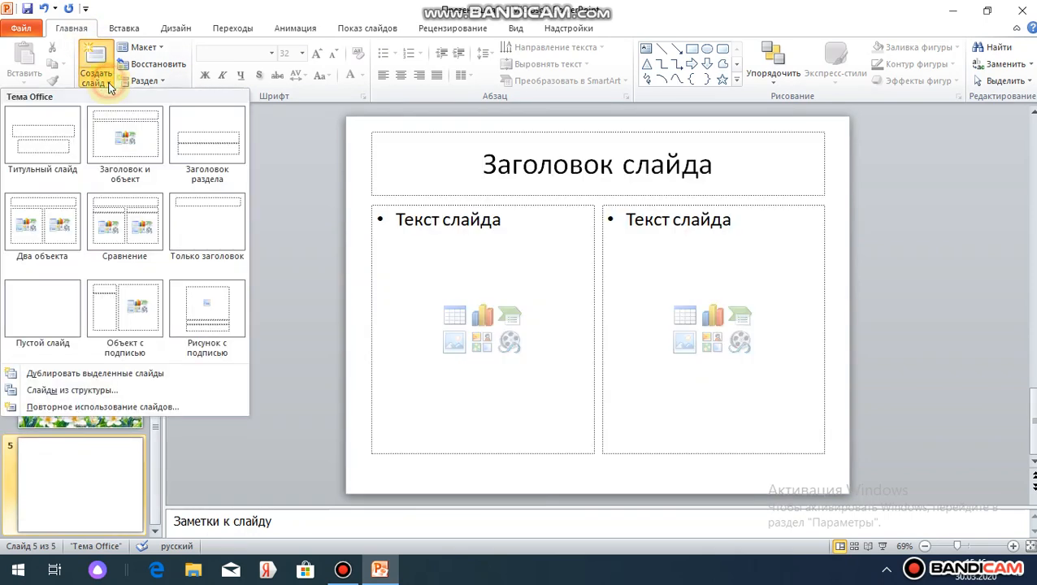
left_click(46, 301)
Delete slide 5, the one with the "Два объекта" layout.
left_click(57, 394)
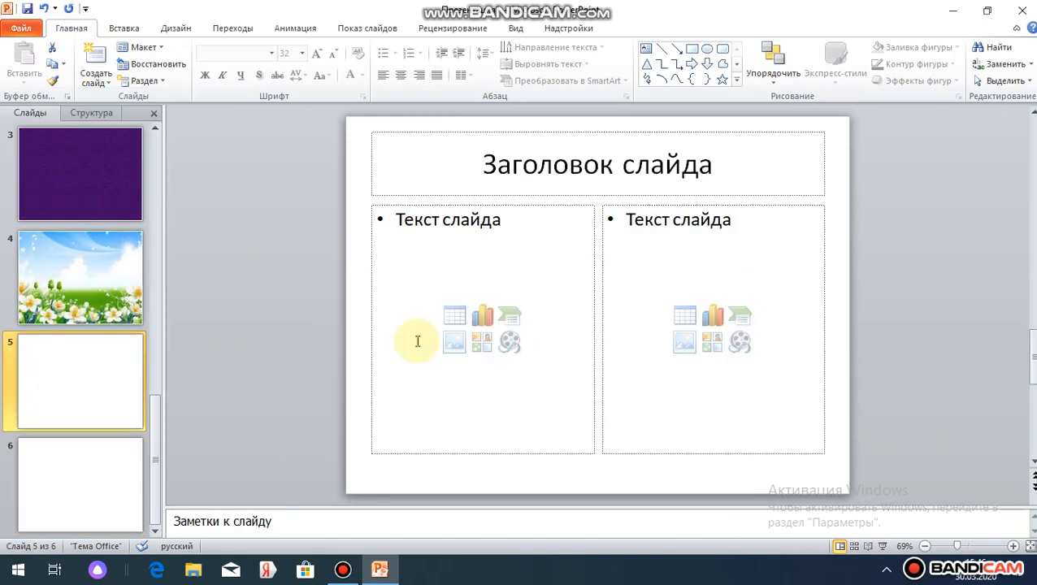
right_click(92, 375)
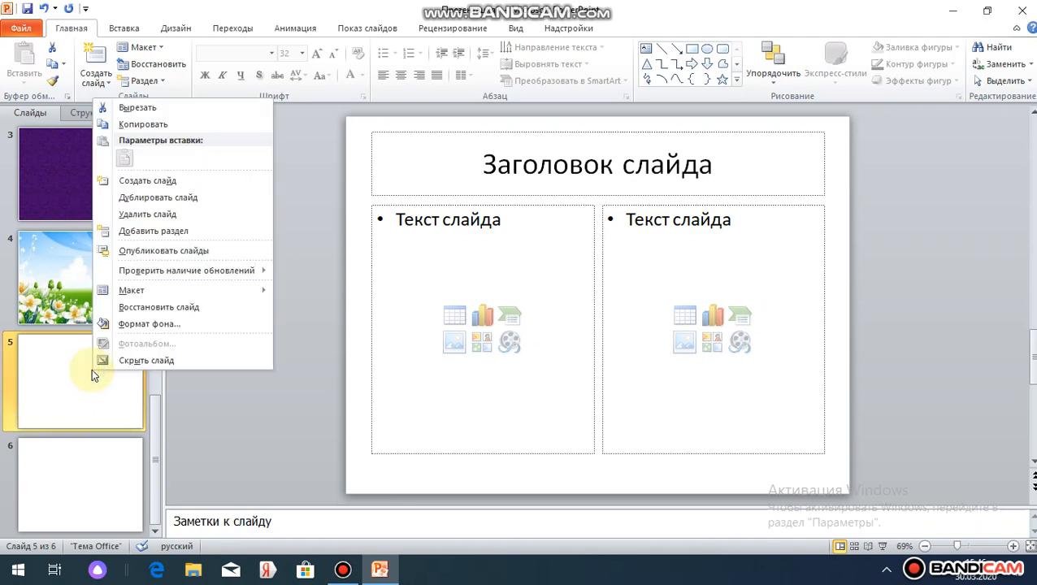
left_click(164, 213)
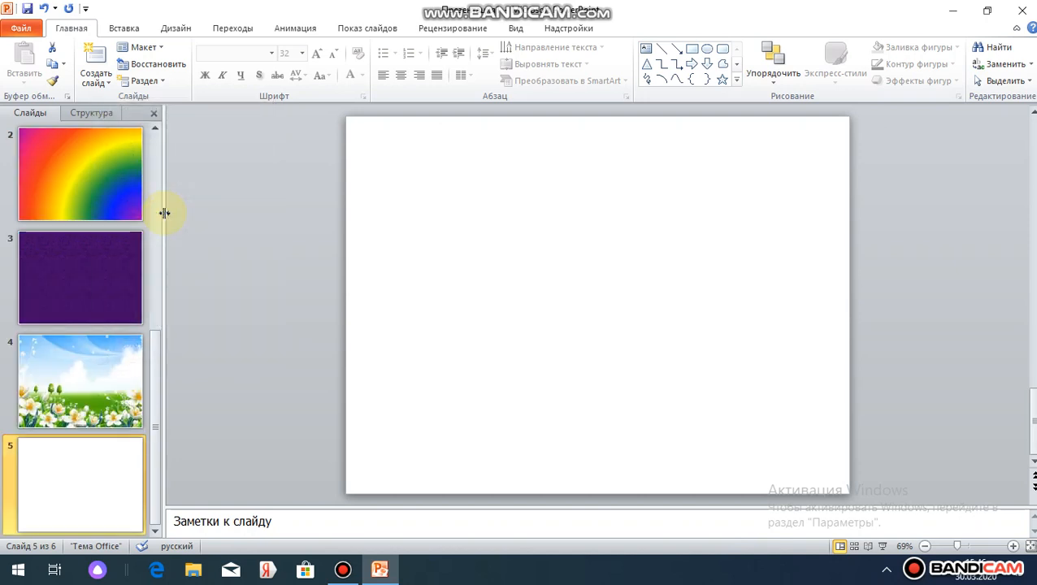
left_click(522, 289)
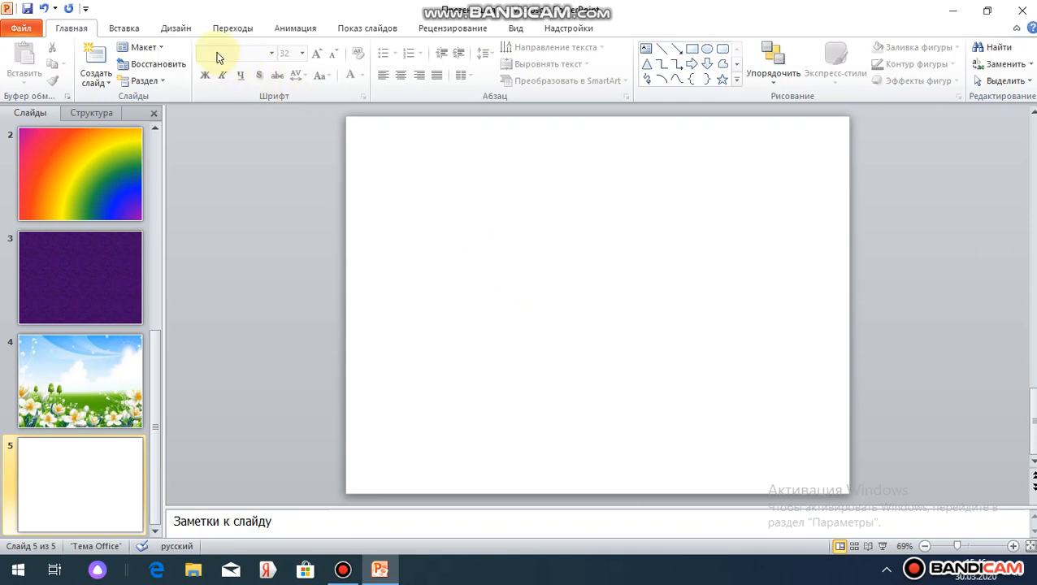
Give the blank slide 5 a pattern background fill, using the seventh pattern in the first row.
left_click(183, 33)
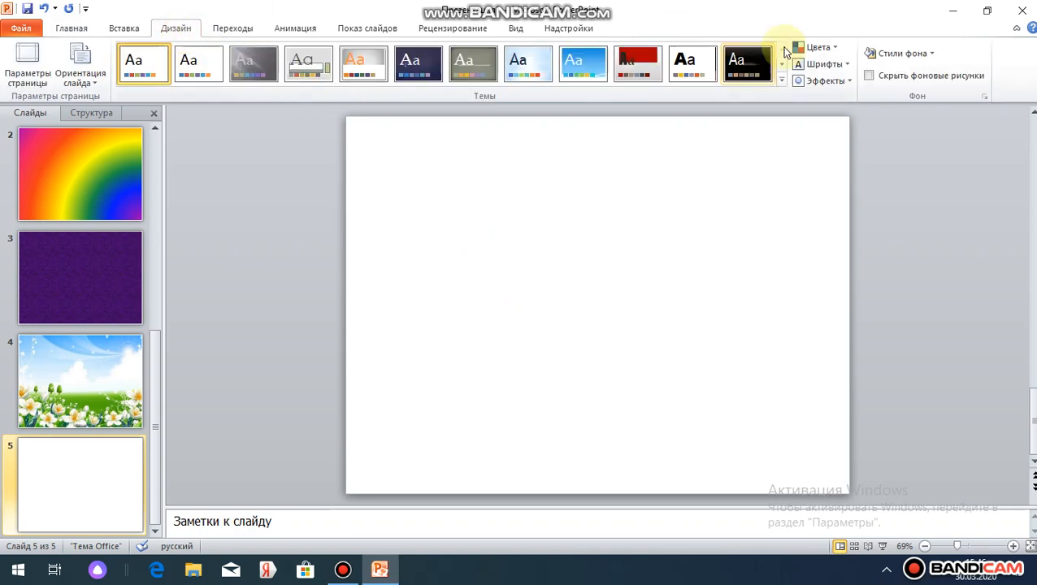
left_click(985, 96)
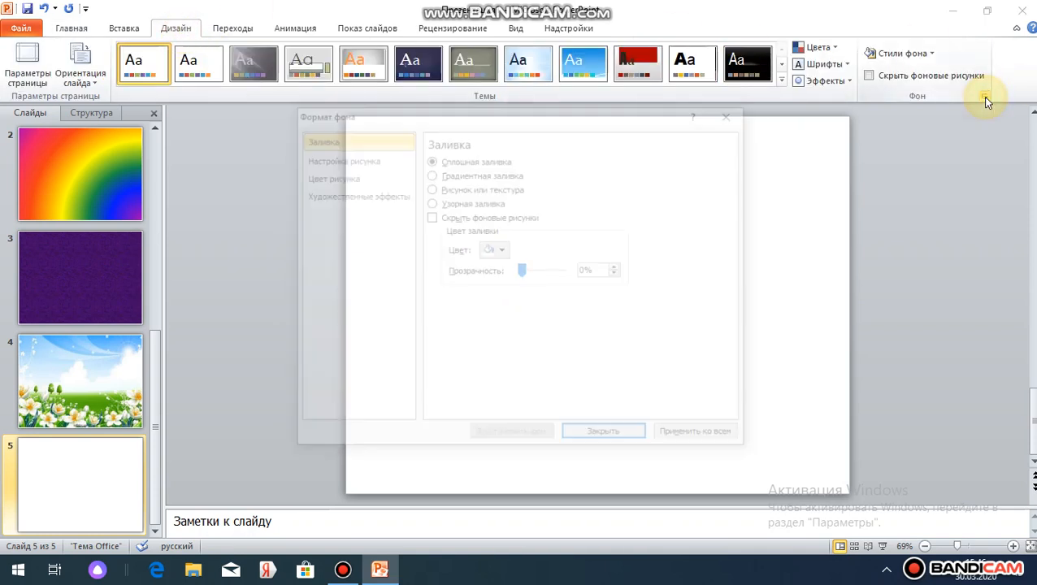
left_click(430, 203)
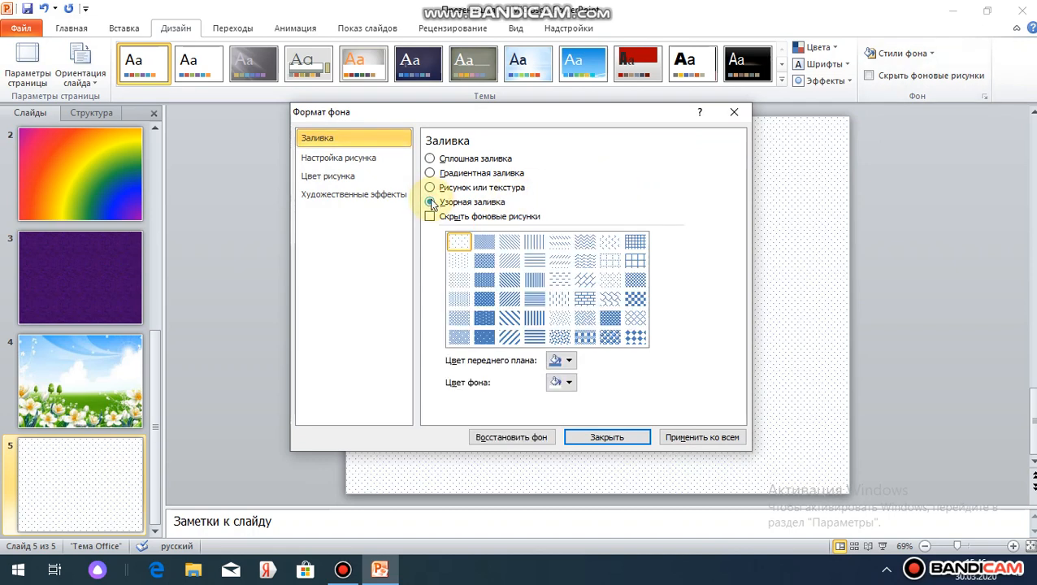
left_click(611, 244)
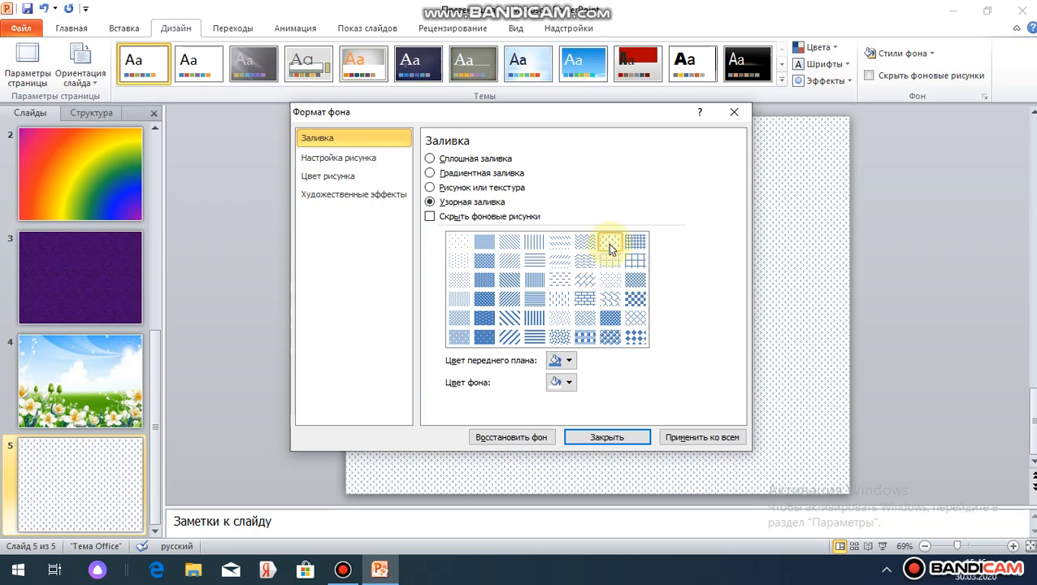
Set the pattern's foreground colour to standard red and its background colour to light blue, and close the background settings.
left_click(570, 362)
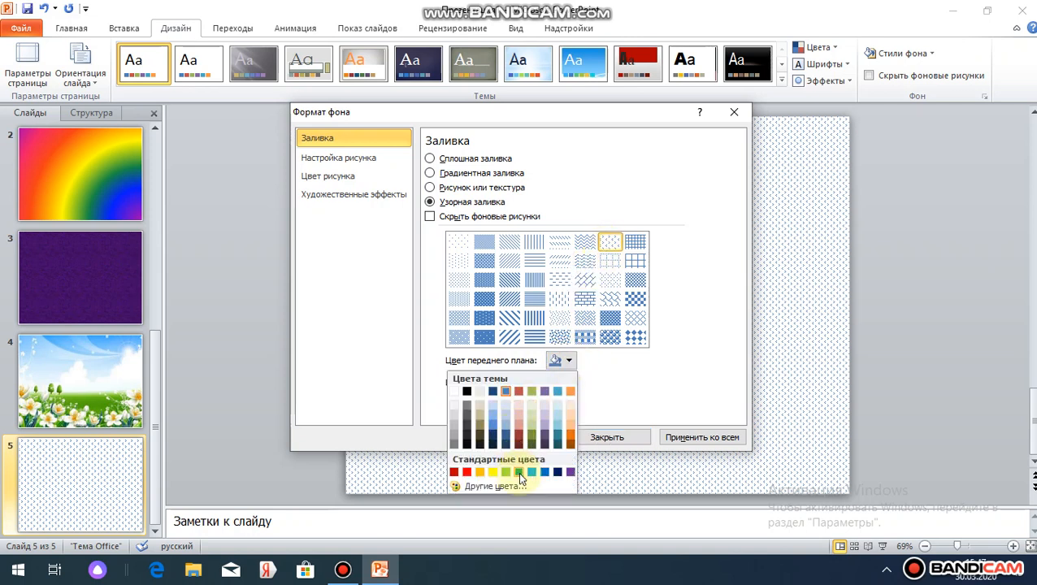
left_click(469, 472)
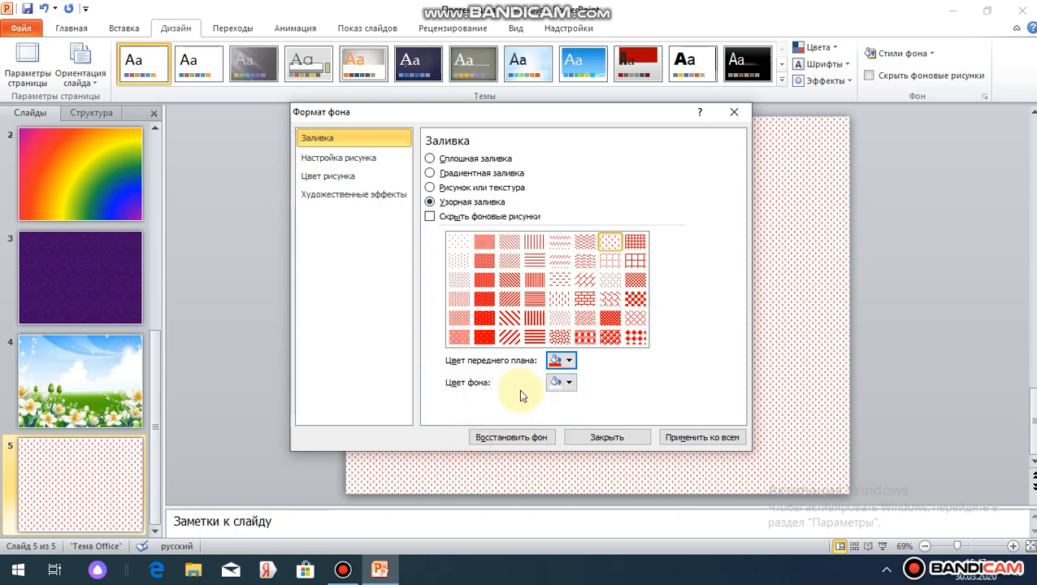
left_click(569, 383)
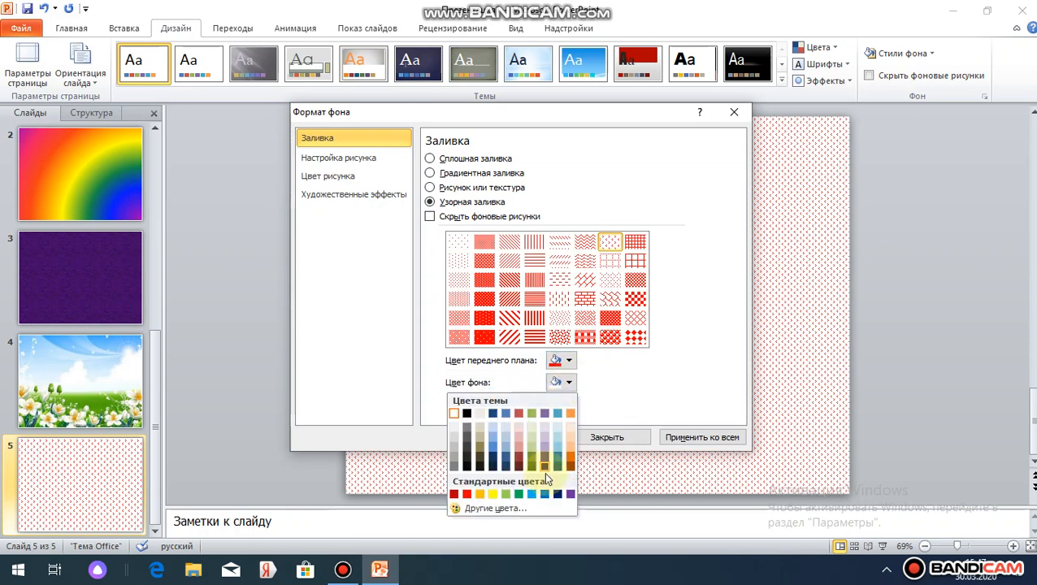
left_click(531, 494)
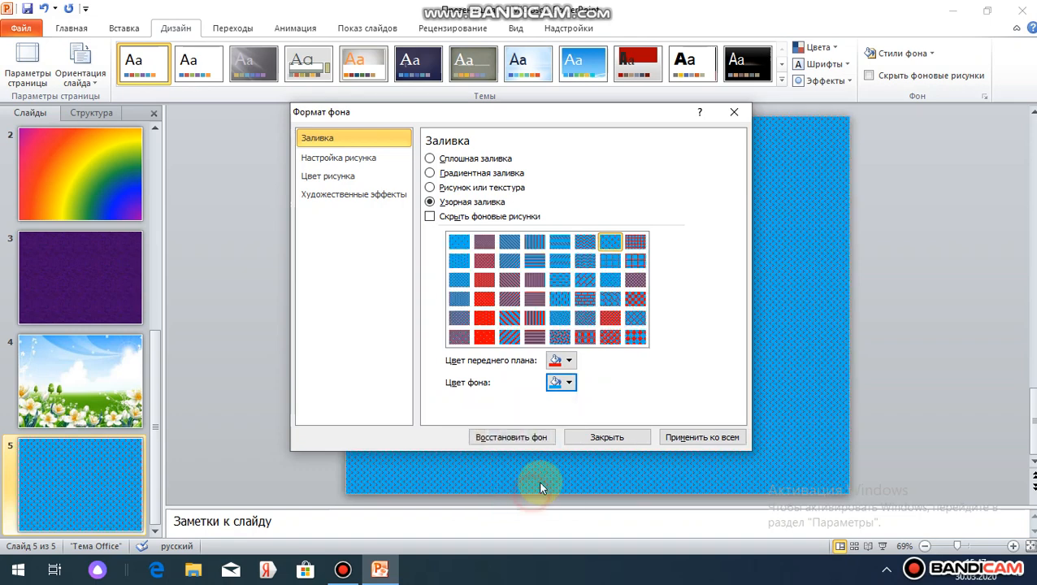
left_click(606, 437)
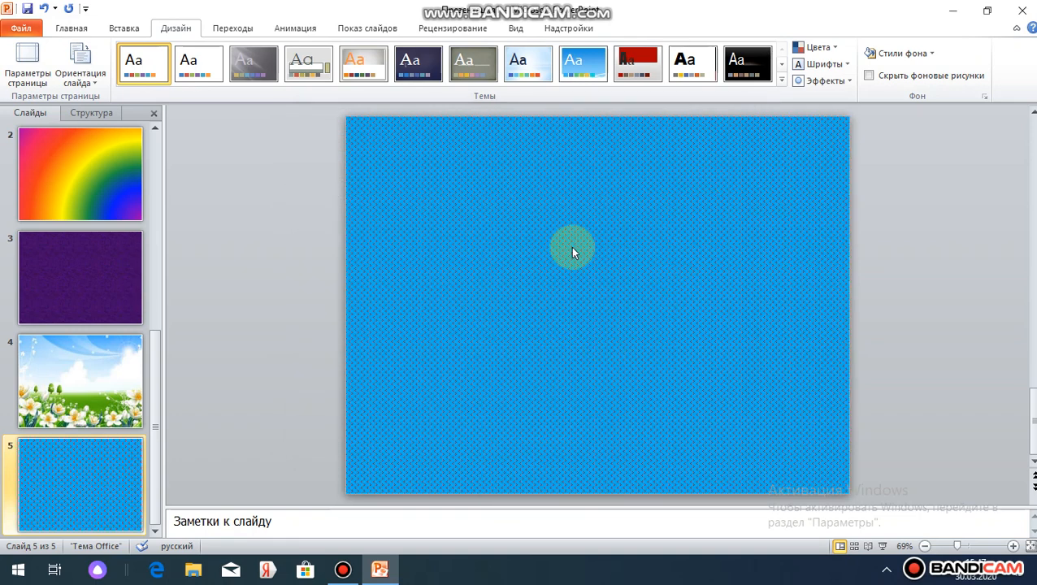
left_click_drag(153, 341, 165, 192)
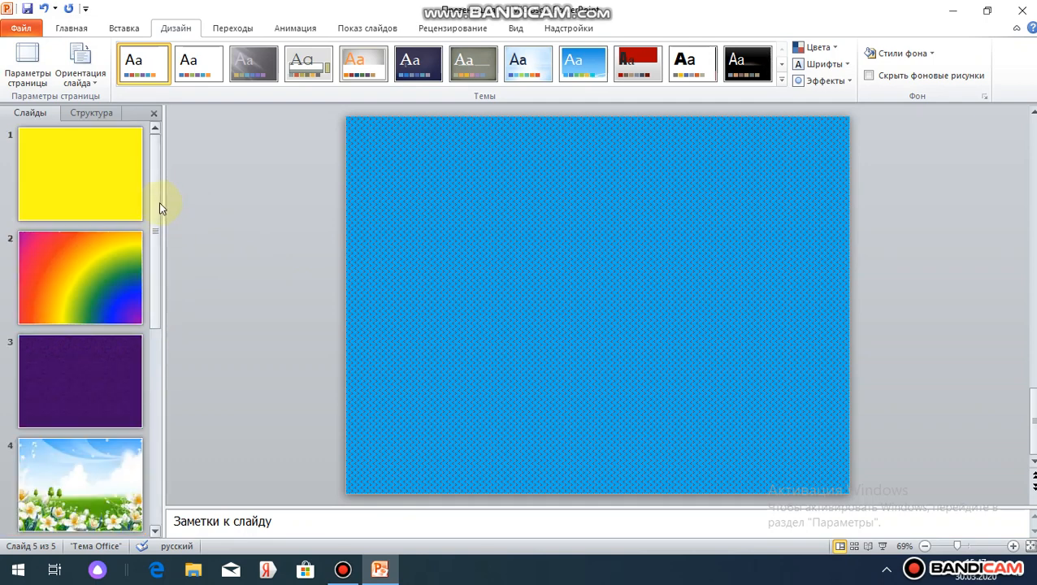
scroll(161, 299, "down", 3)
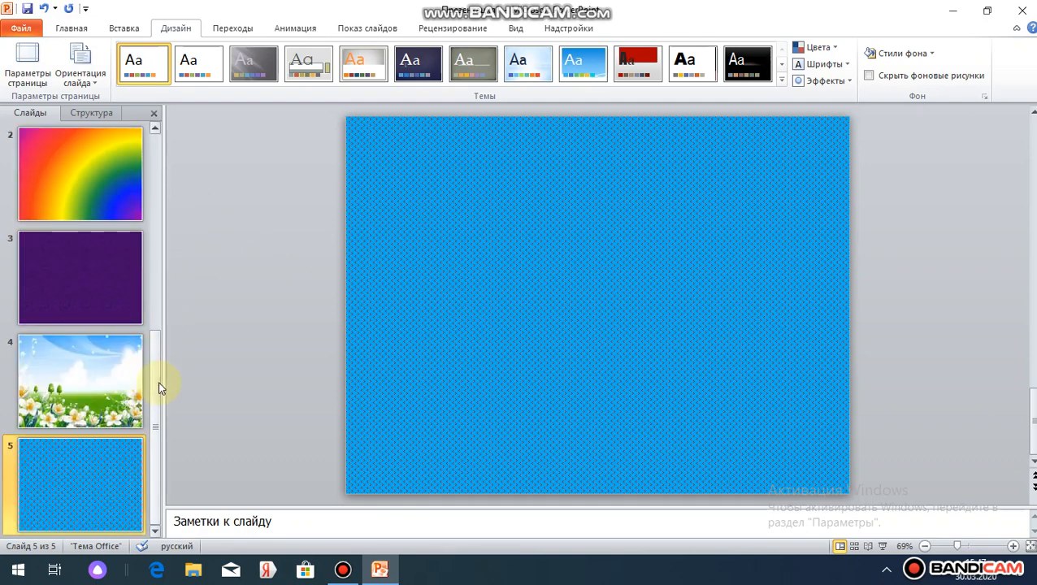
left_click_drag(158, 350, 166, 222)
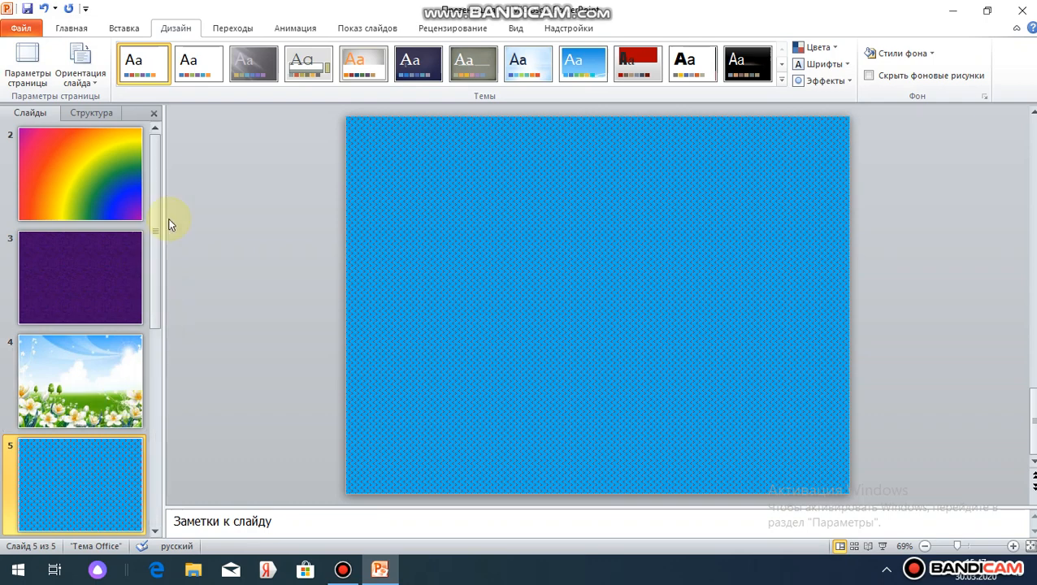
left_click(343, 569)
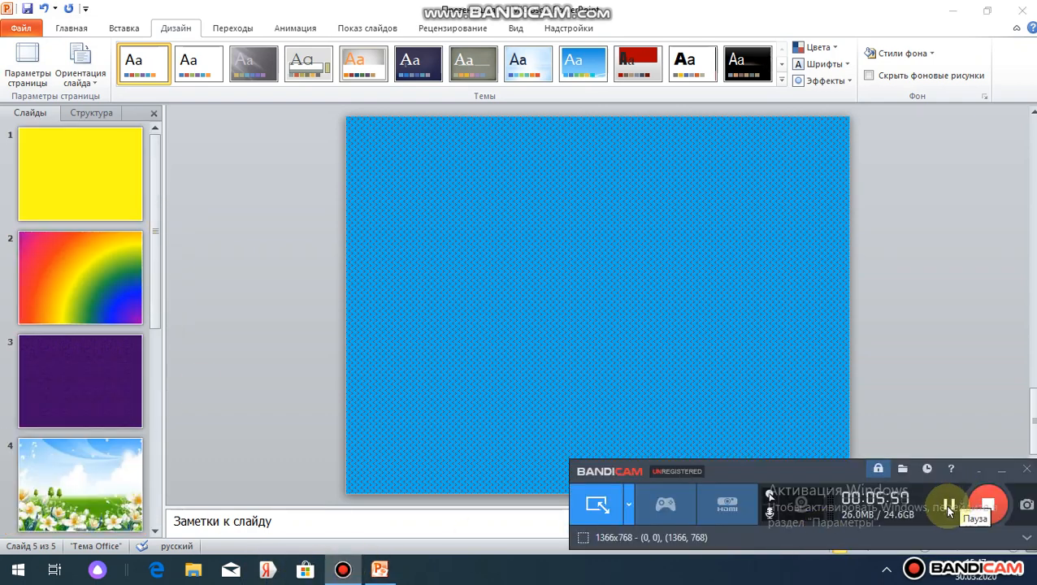